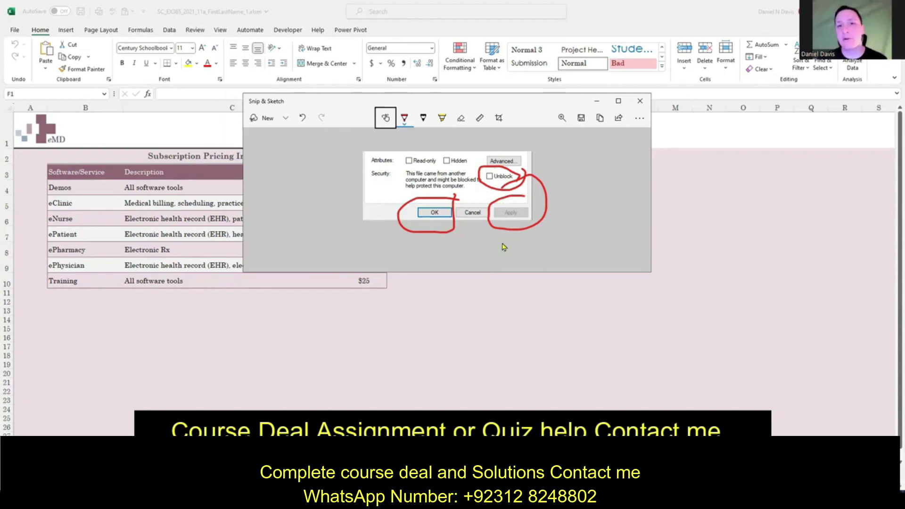
Close the Snip & Sketch window with the annotated Unblock screenshot to return to the workbook.
click(441, 117)
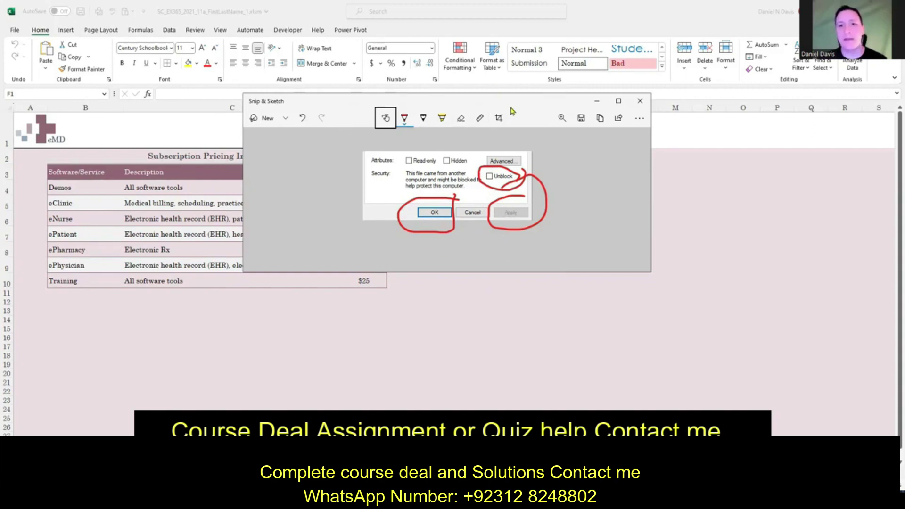
click(640, 101)
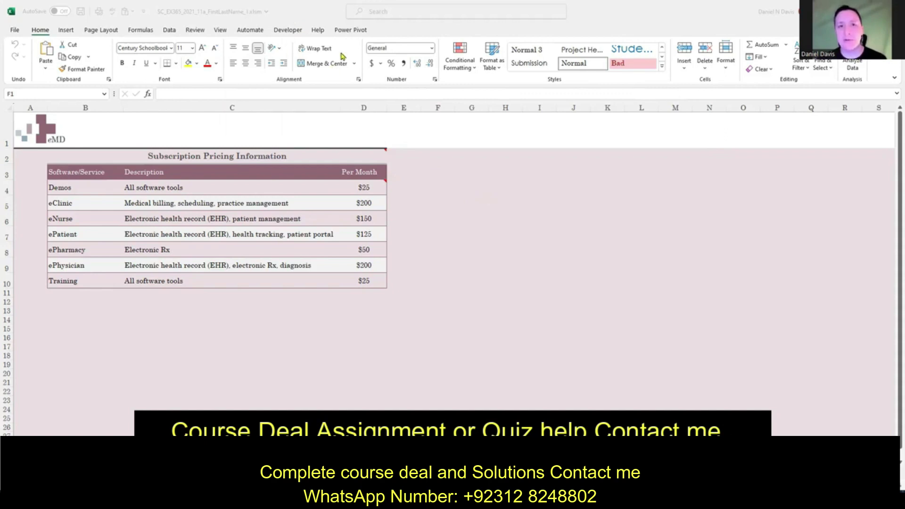
Check that the Developer tab is enabled in the ribbon customization options, and display its commands.
right_click(311, 32)
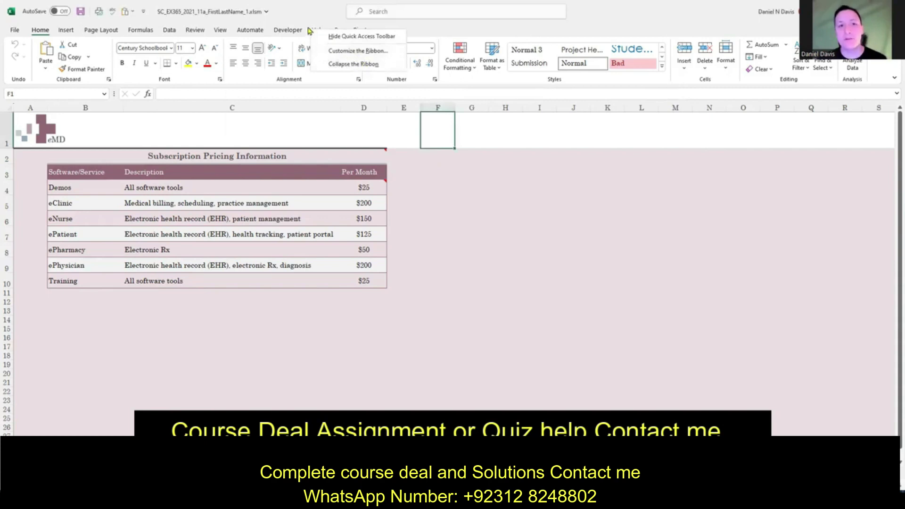
click(338, 52)
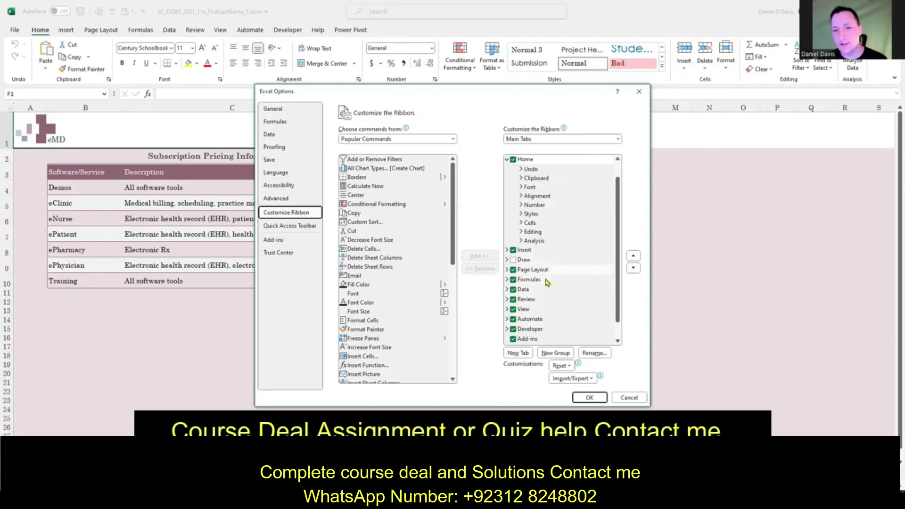
scroll(542, 302, down, 1)
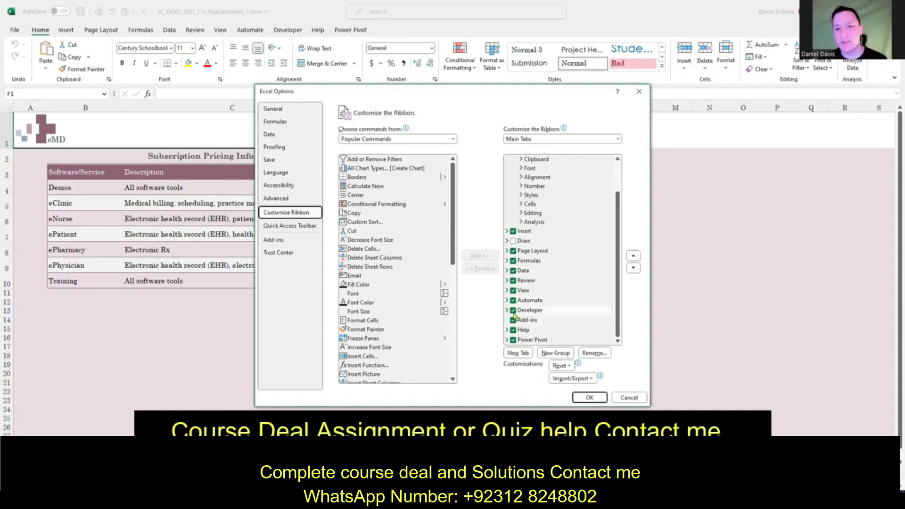
click(589, 398)
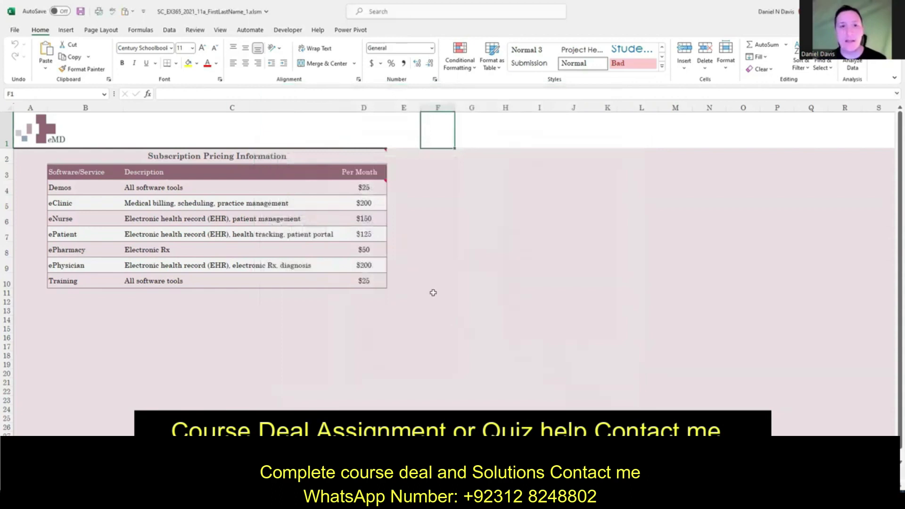
click(288, 30)
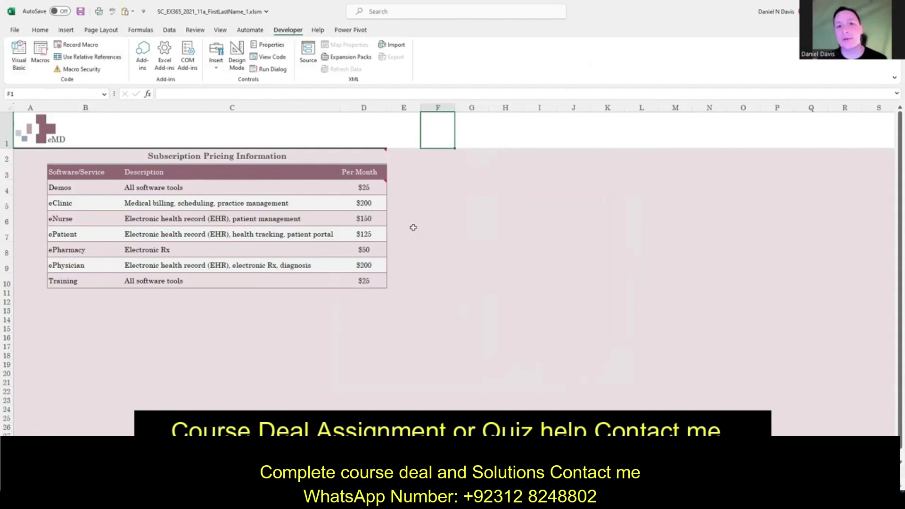
key(alt+F11)
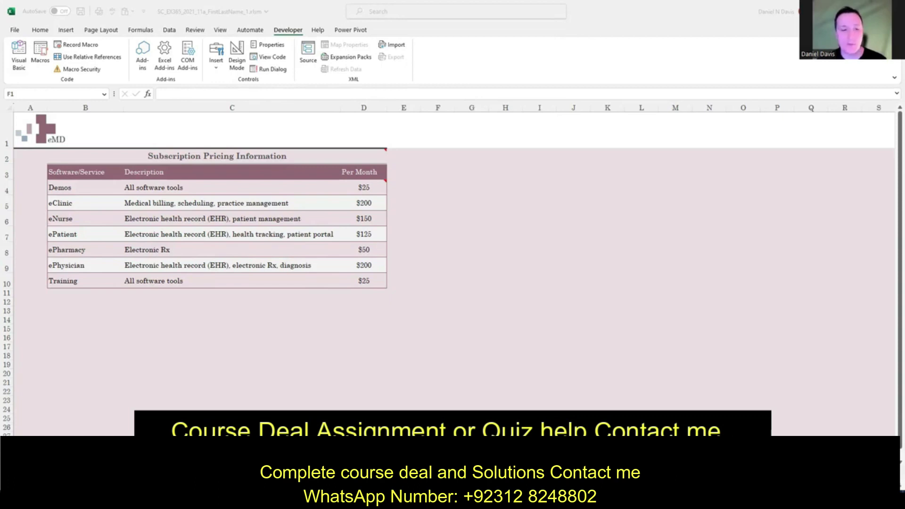
Insert WordArt in the second style of the gallery's first row, with the text "Software and Service Prices".
click(437, 130)
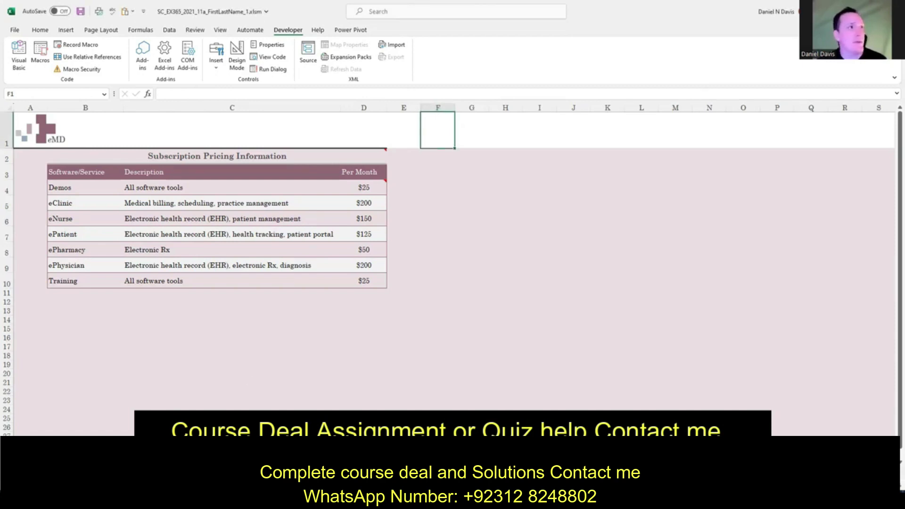
click(68, 30)
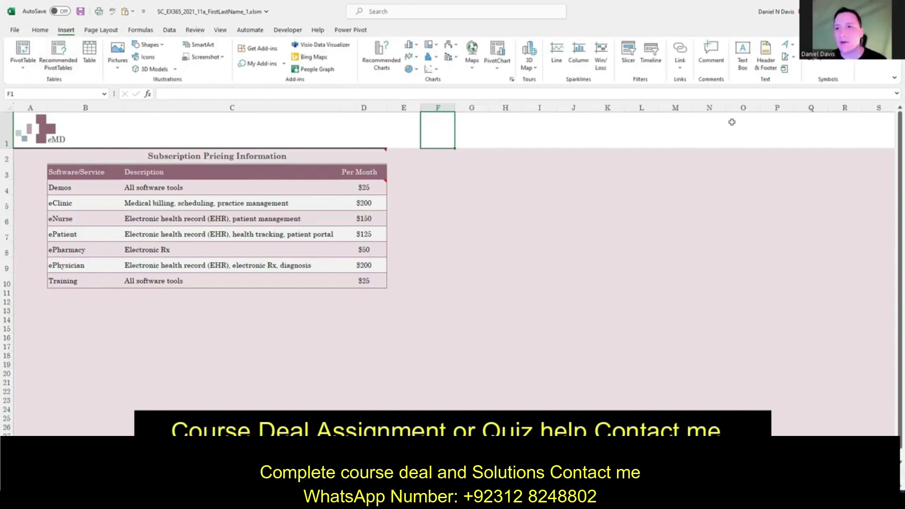
click(790, 47)
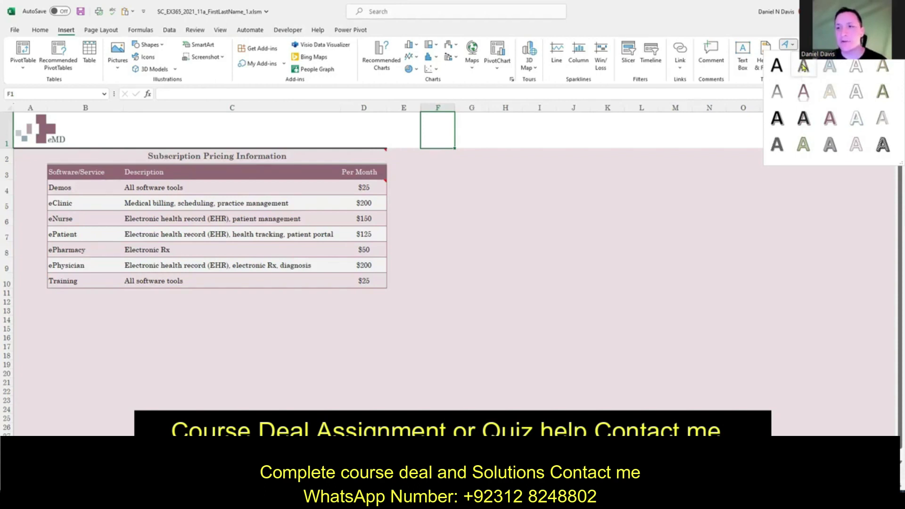
click(803, 67)
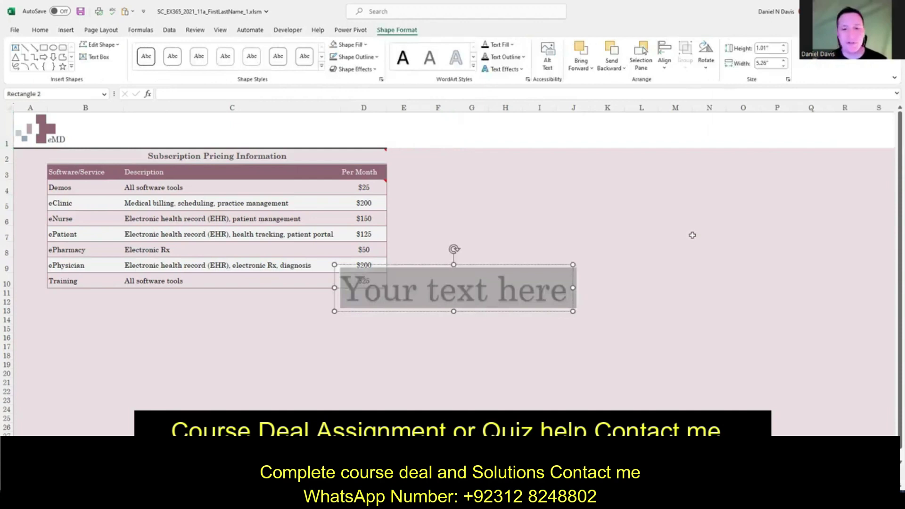
text(So)
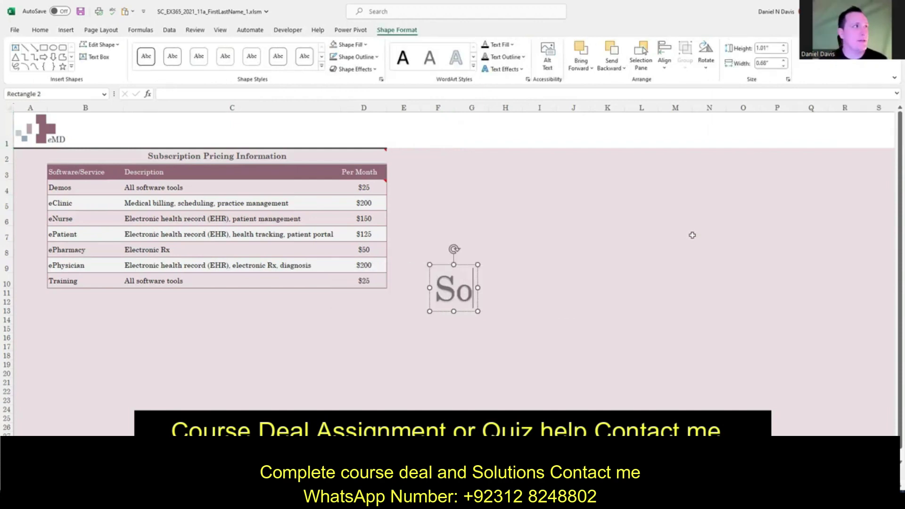
text(ftware and S)
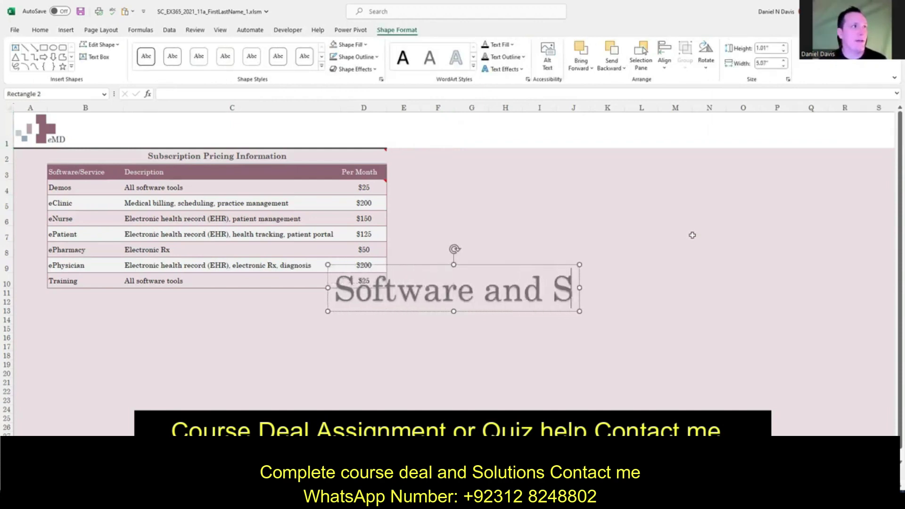
text(ervice Prices)
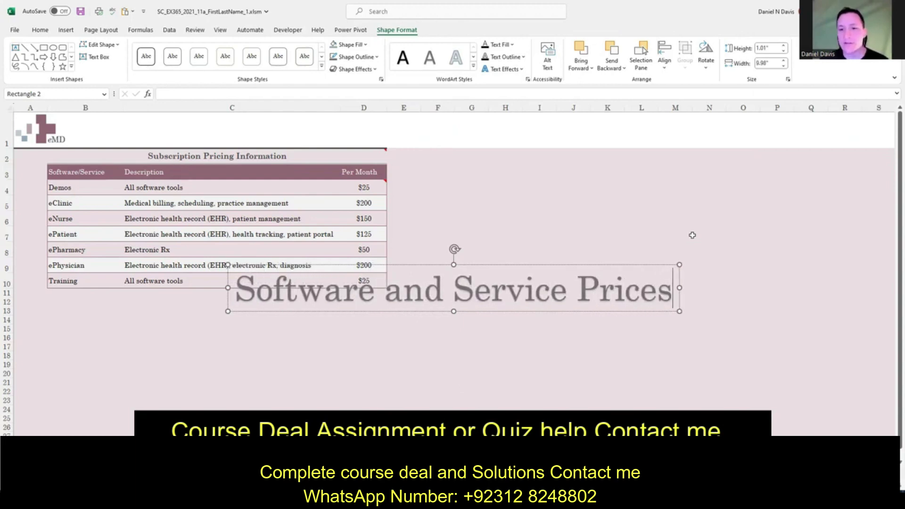
Set the WordArt text to 36 point and move it into row 1 beside the eMD logo.
click(492, 288)
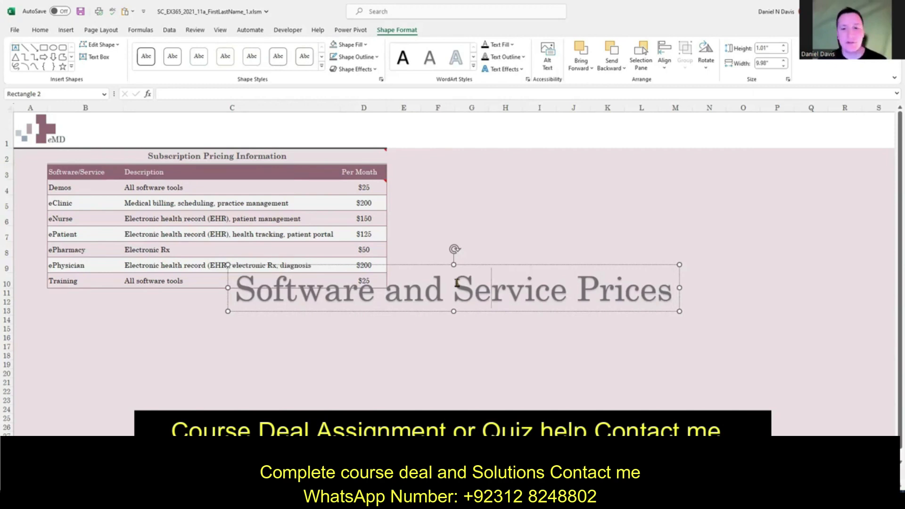
triple_click(470, 283)
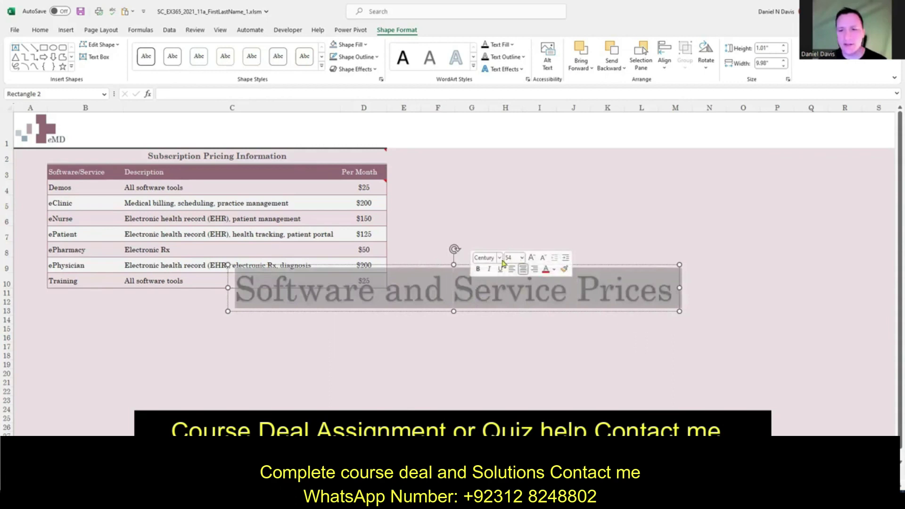
click(522, 258)
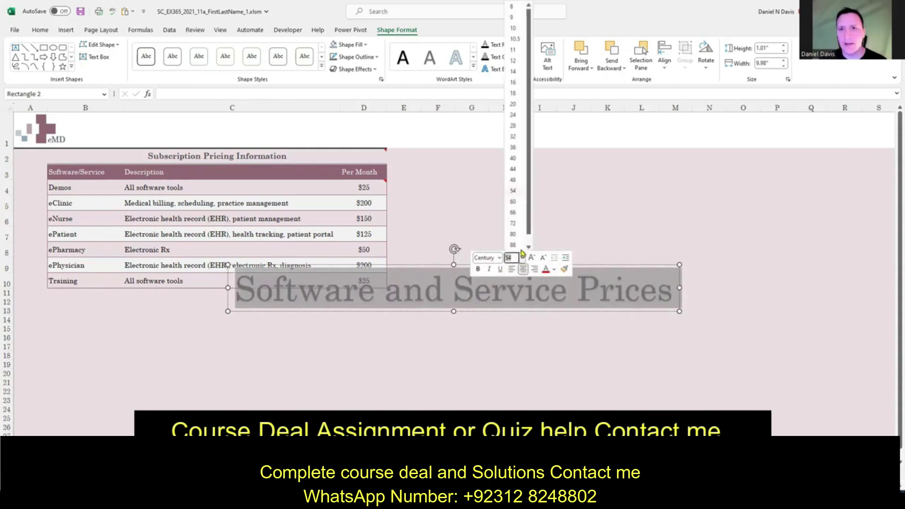
click(518, 149)
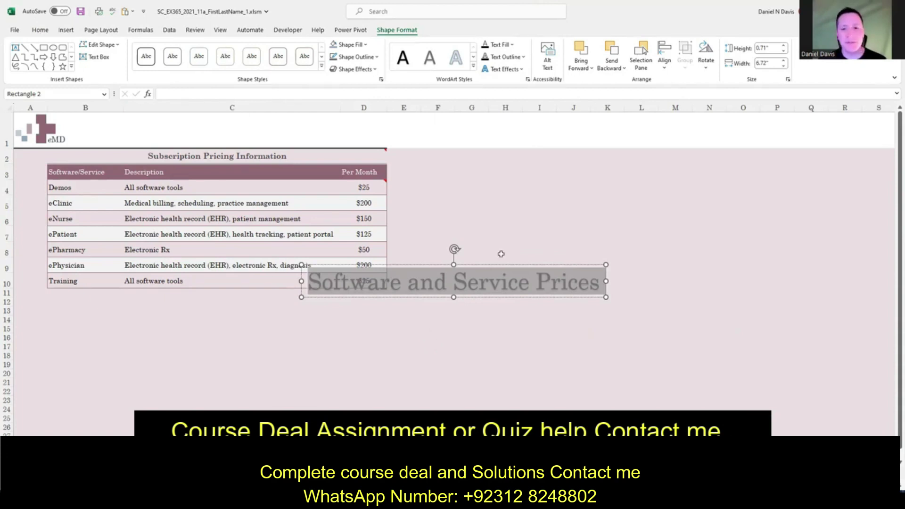
drag(493, 298, 253, 147)
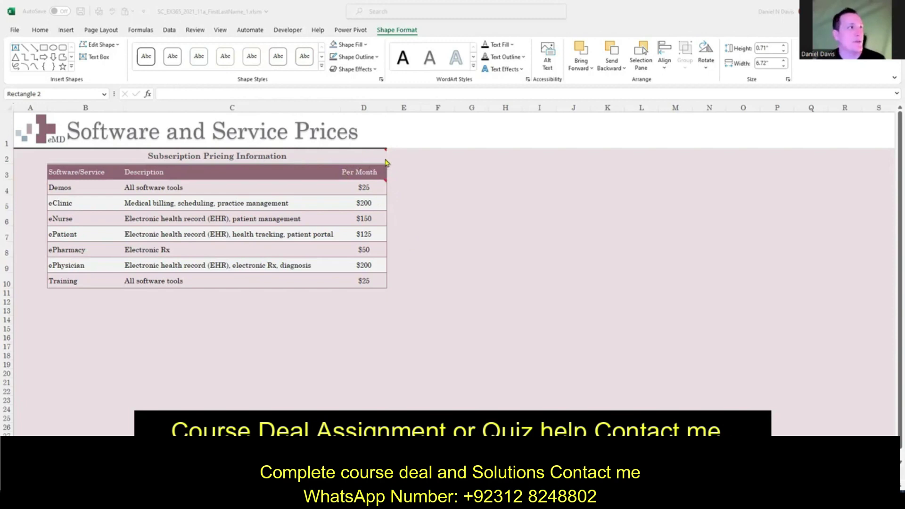
Edit the note on the merged Subscription Pricing Information heading in B2, replacing the word "combing" with "combining".
click(359, 156)
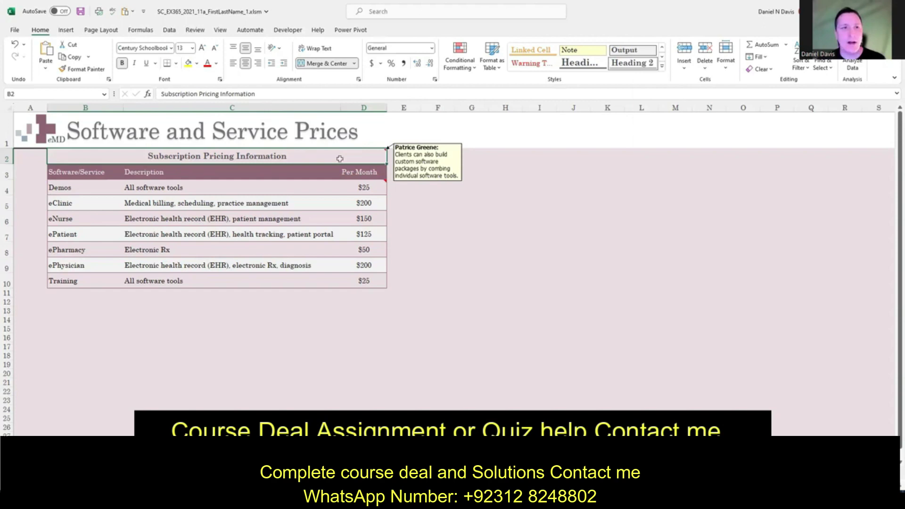
click(196, 30)
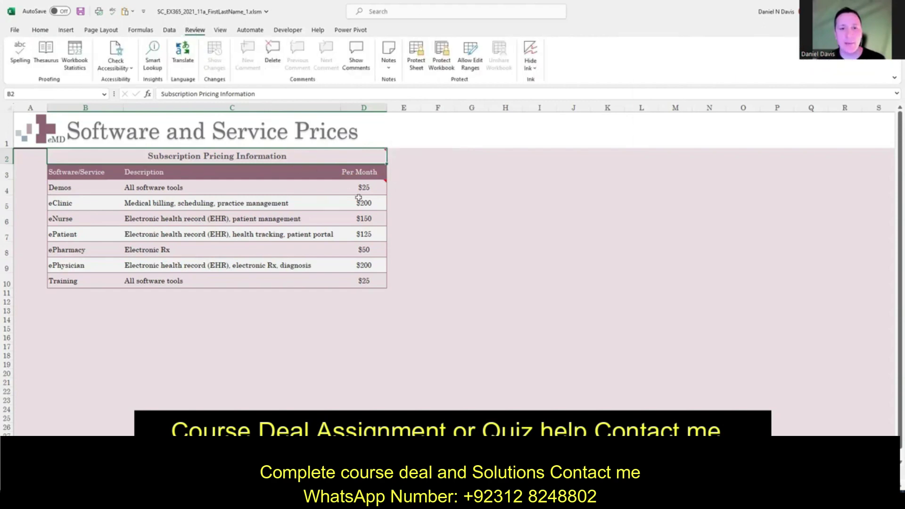
click(387, 69)
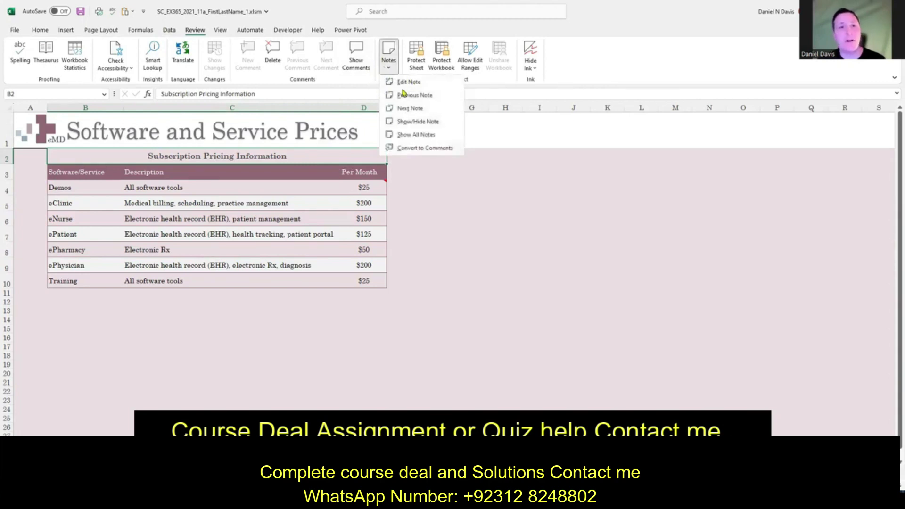
click(387, 70)
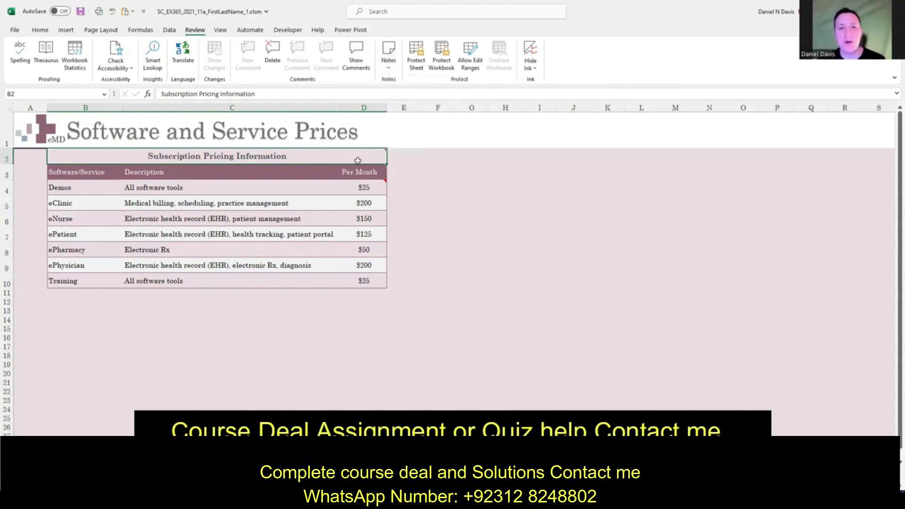
right_click(352, 158)
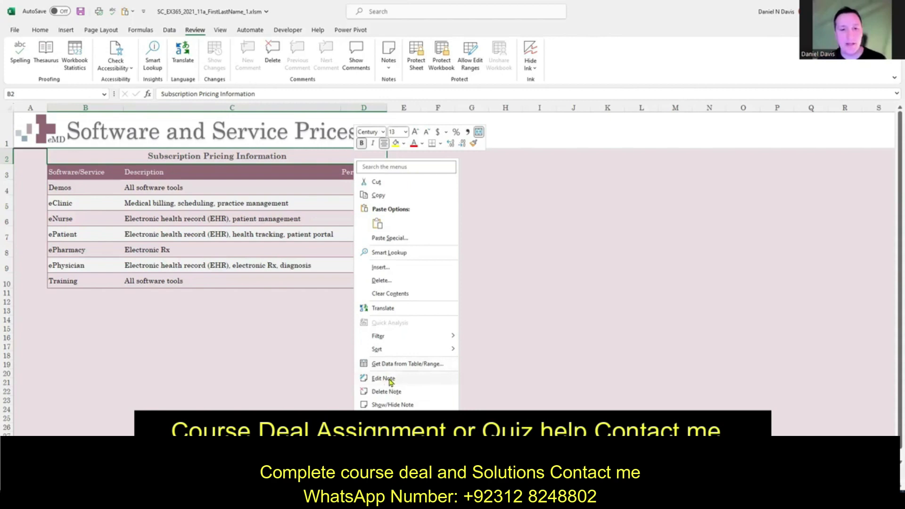
click(389, 380)
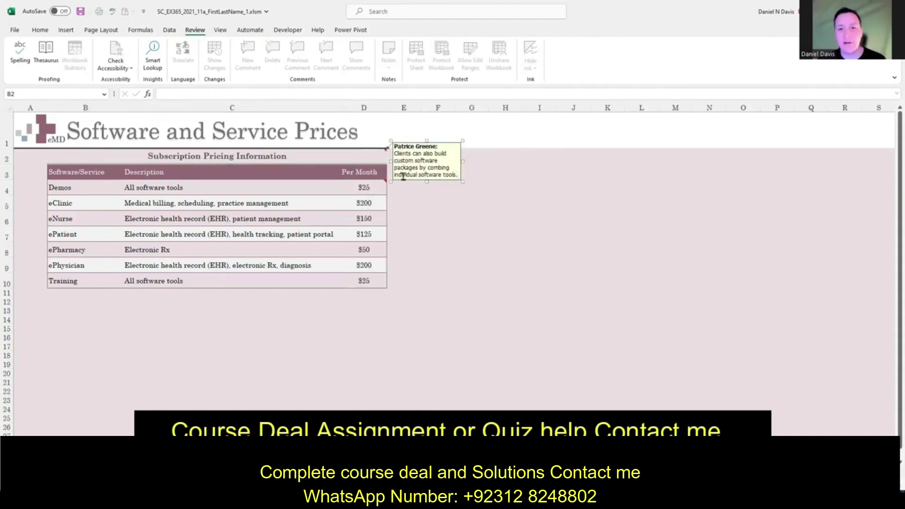
double_click(440, 168)
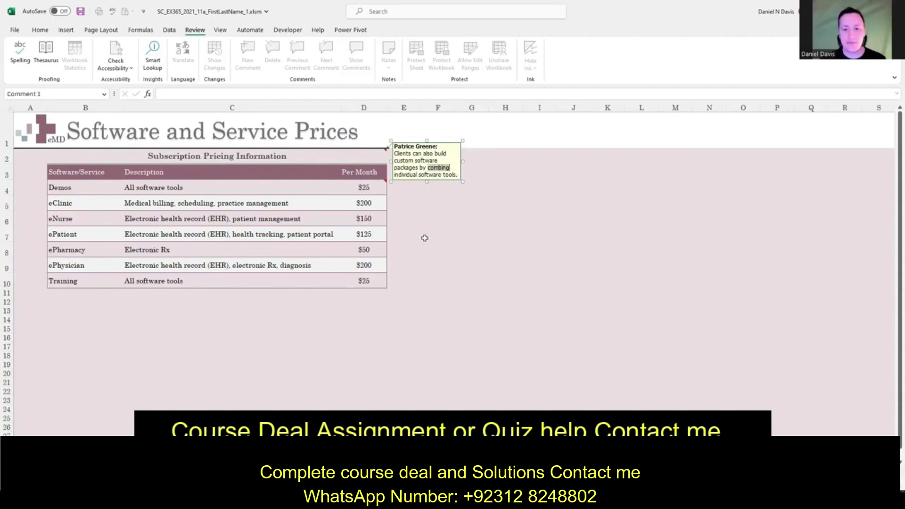
key(Delete)
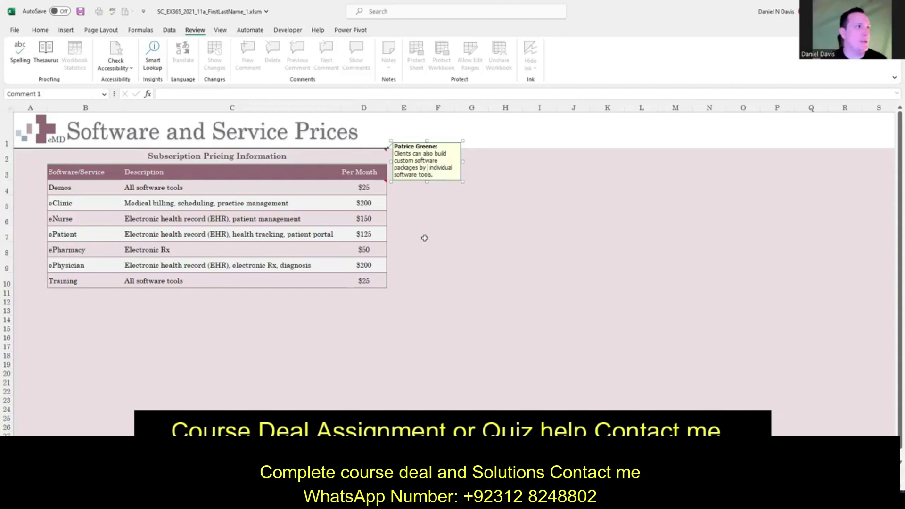
text(combin )
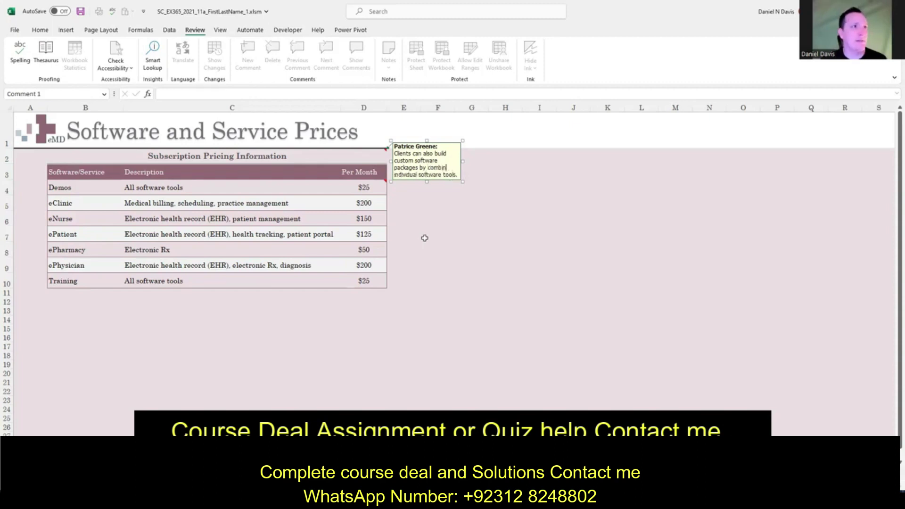
text(ing)
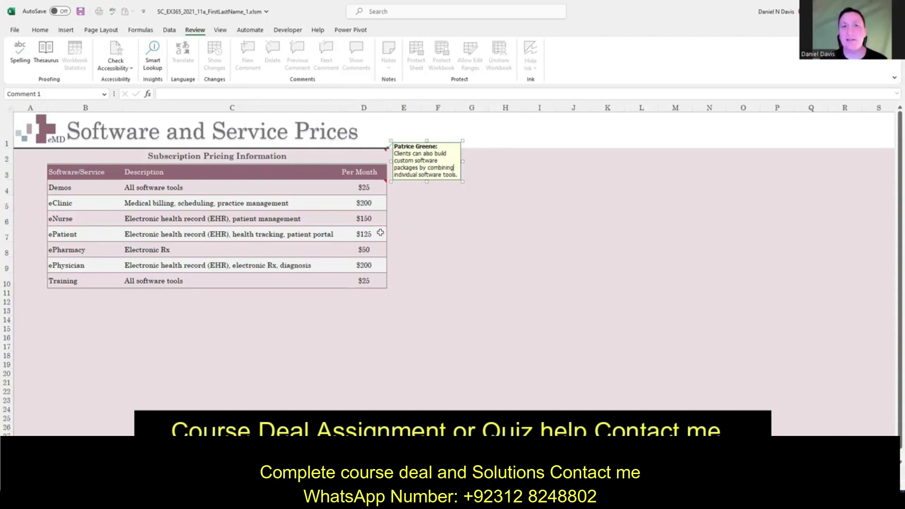
click(408, 207)
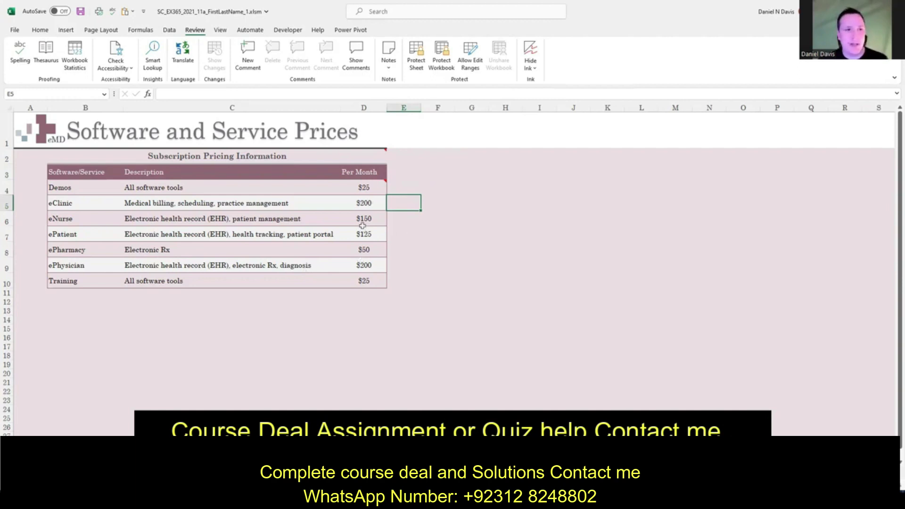
Delete the note attached to the Demos monthly price in cell D4.
click(372, 185)
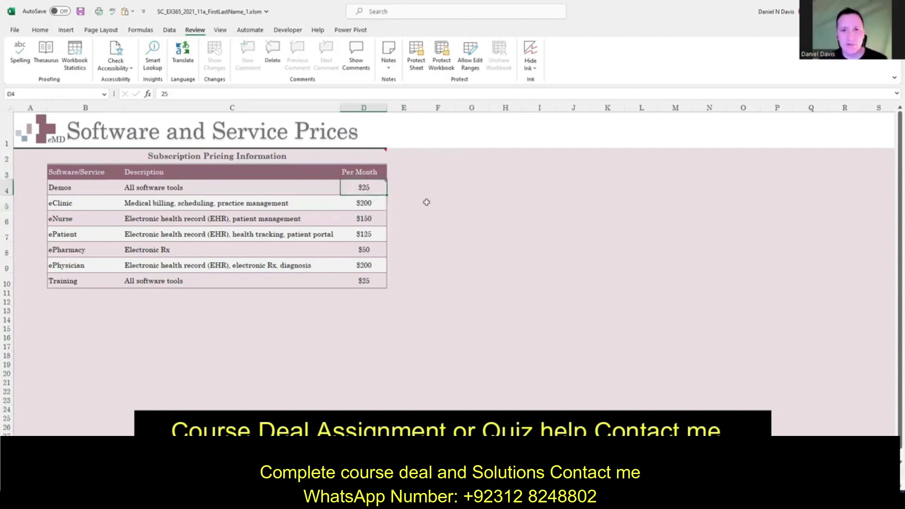
mouse_move(363, 186)
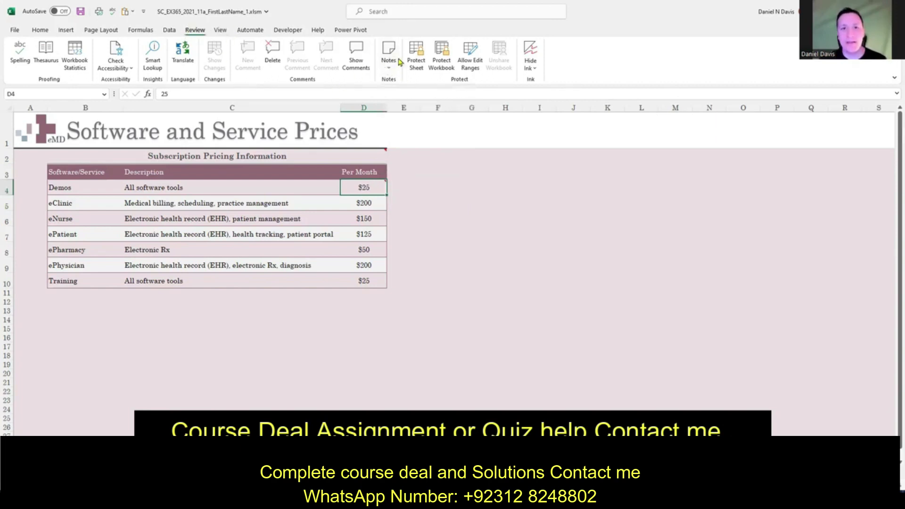
click(387, 70)
click(390, 69)
right_click(363, 187)
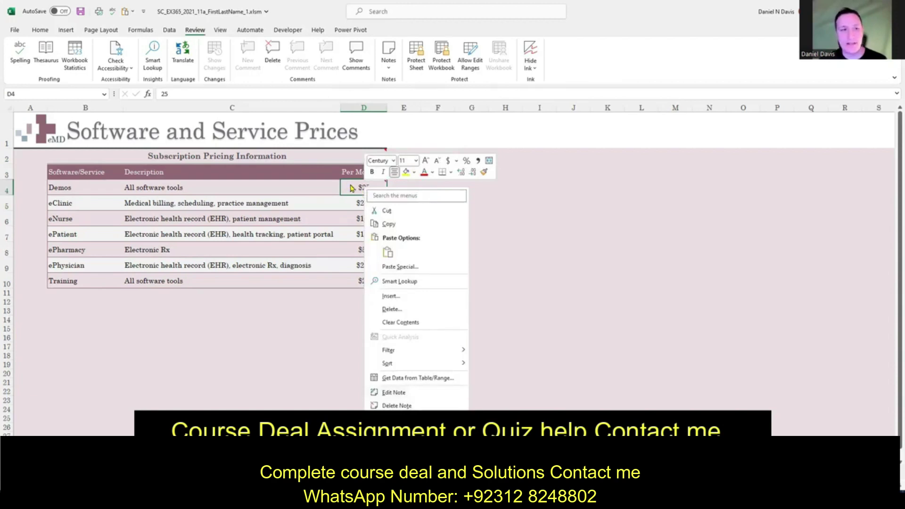
right_click(351, 189)
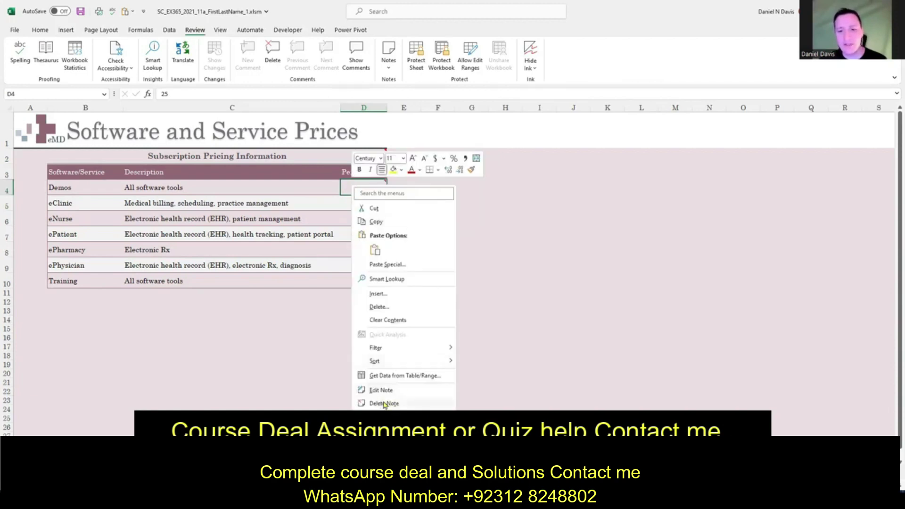
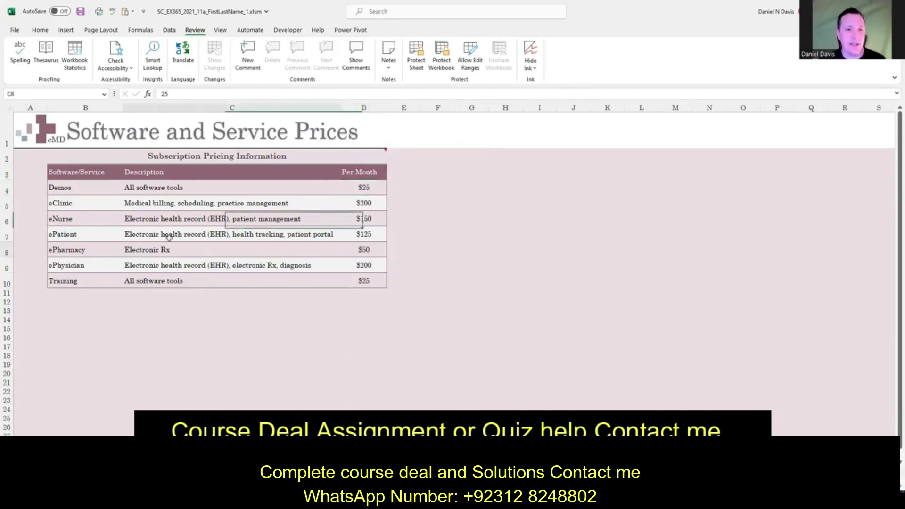
Add and post a comment on cell C8 reading "Should I add medical billing to this package?".
click(214, 253)
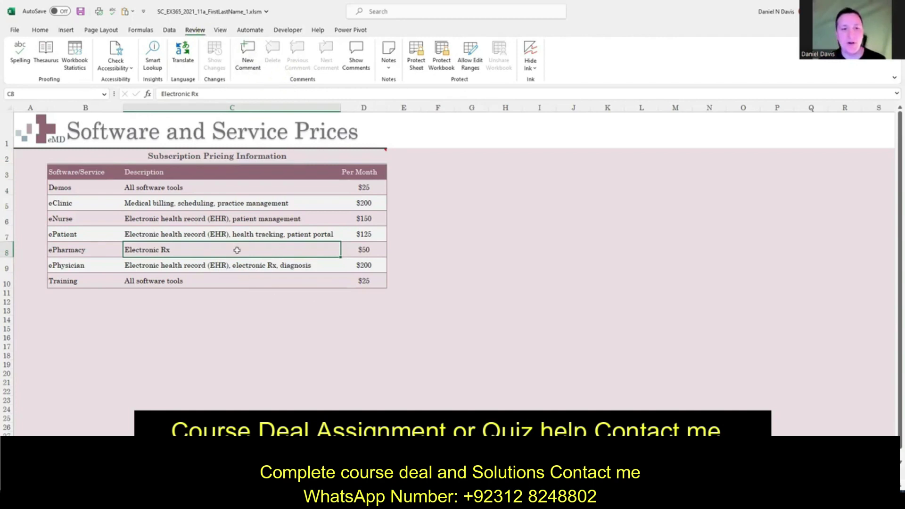
right_click(263, 249)
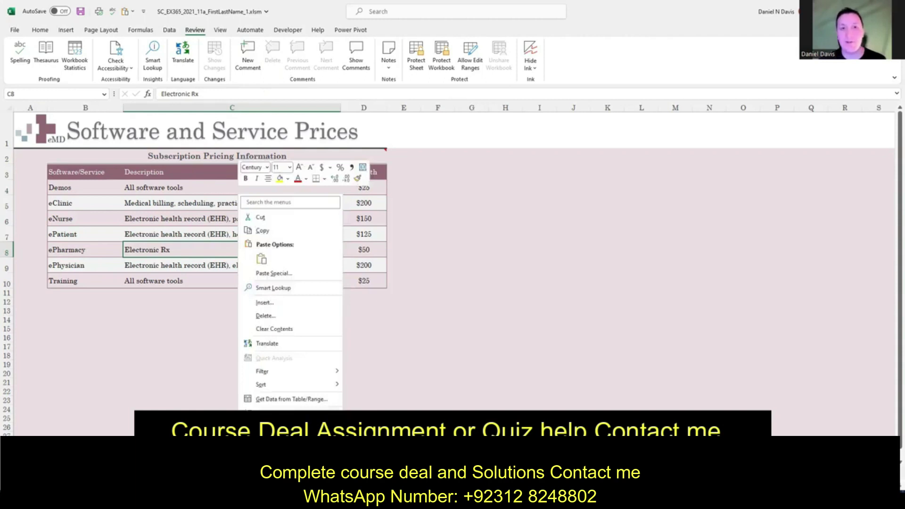
click(275, 408)
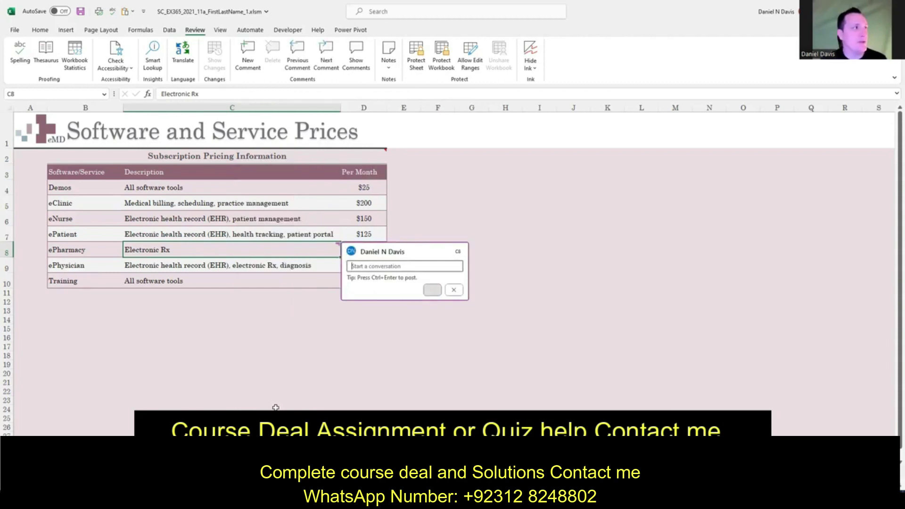
text(Should I add medic)
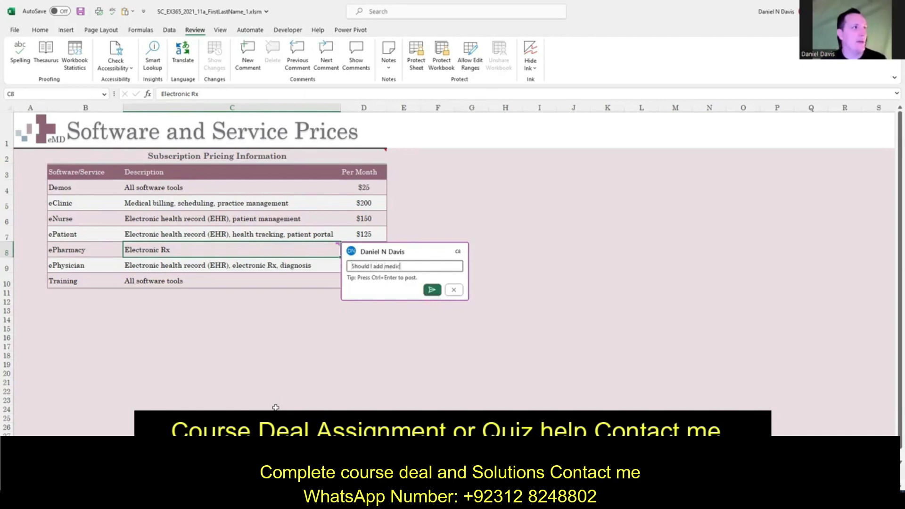
text(al billing to this)
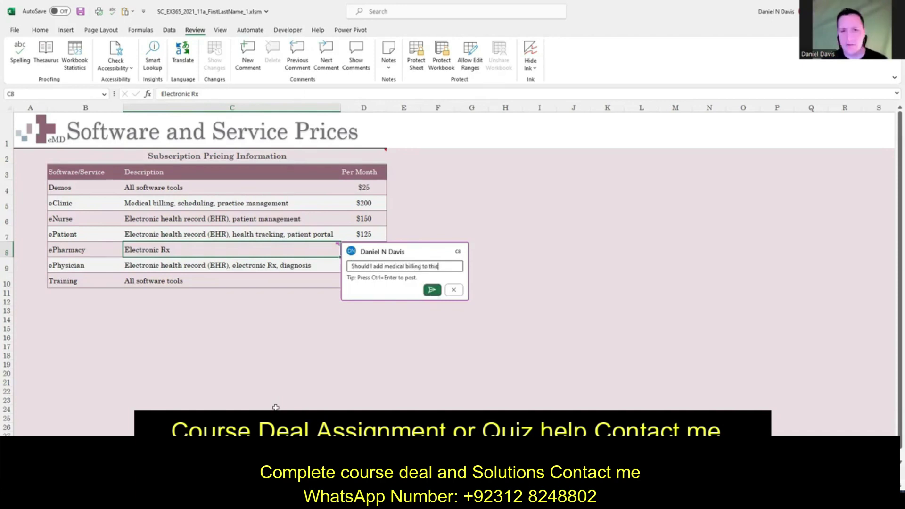
text( package)
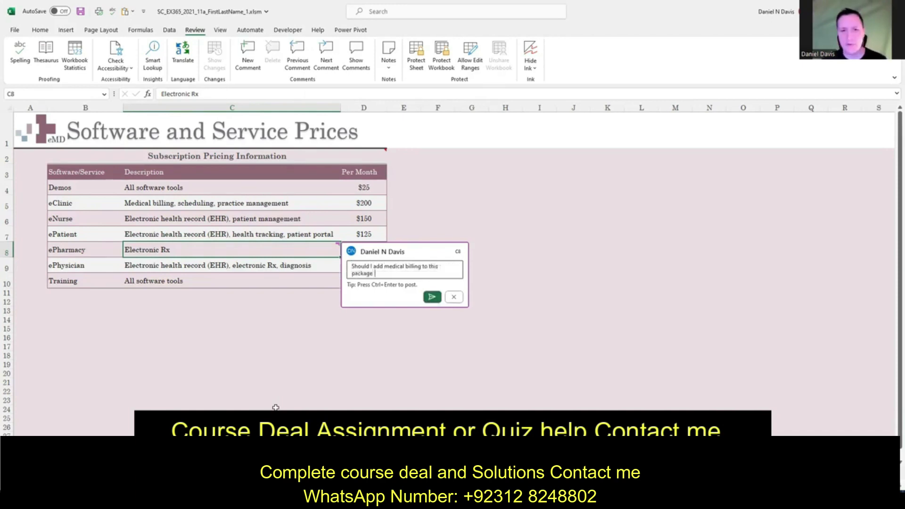
text(?)
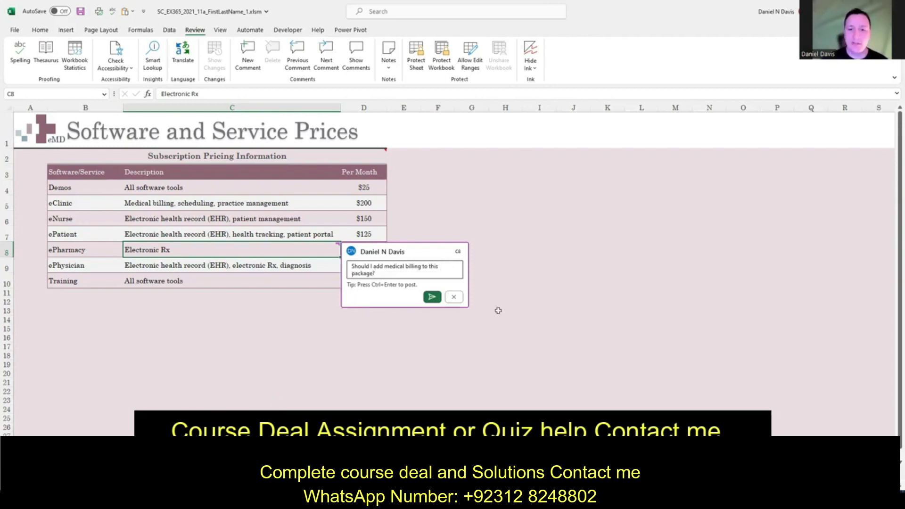
click(433, 297)
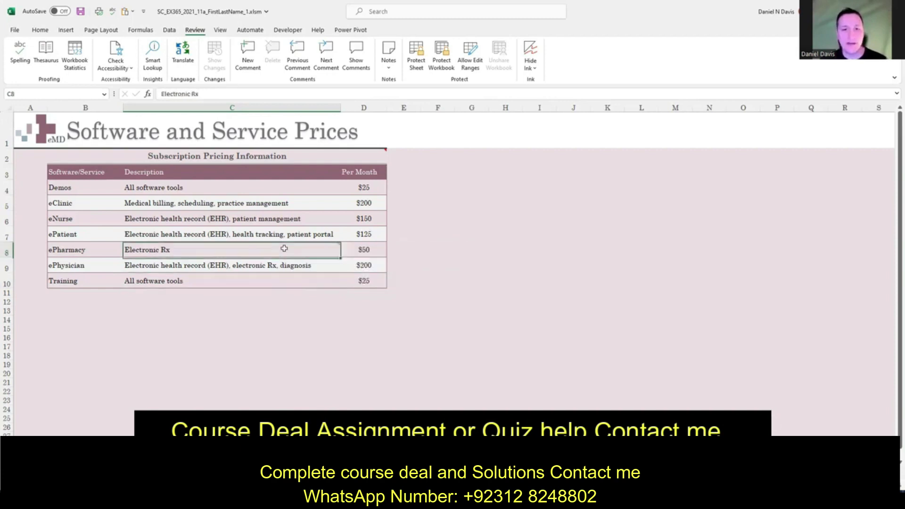
click(278, 336)
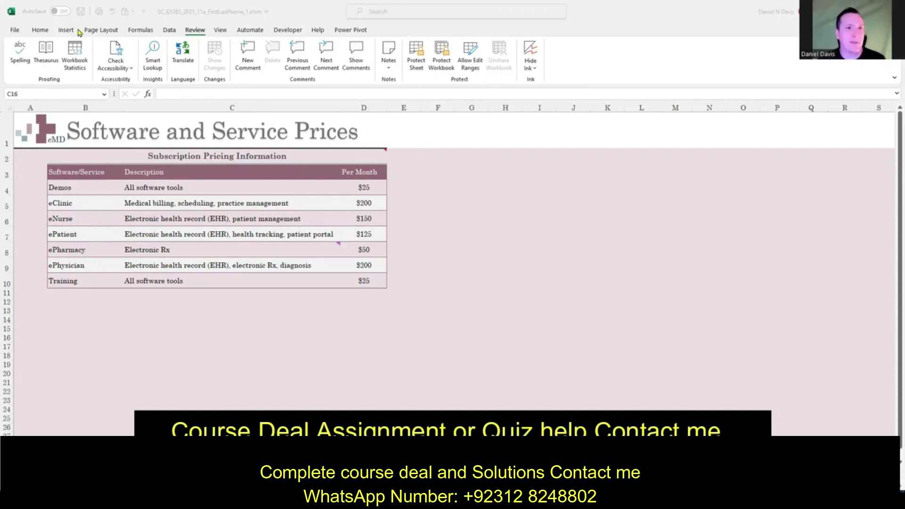
Start a custom theme color set and change Text/Background - Dark 2 to the darkest blue-gray shade in the Accent 2 column.
click(106, 31)
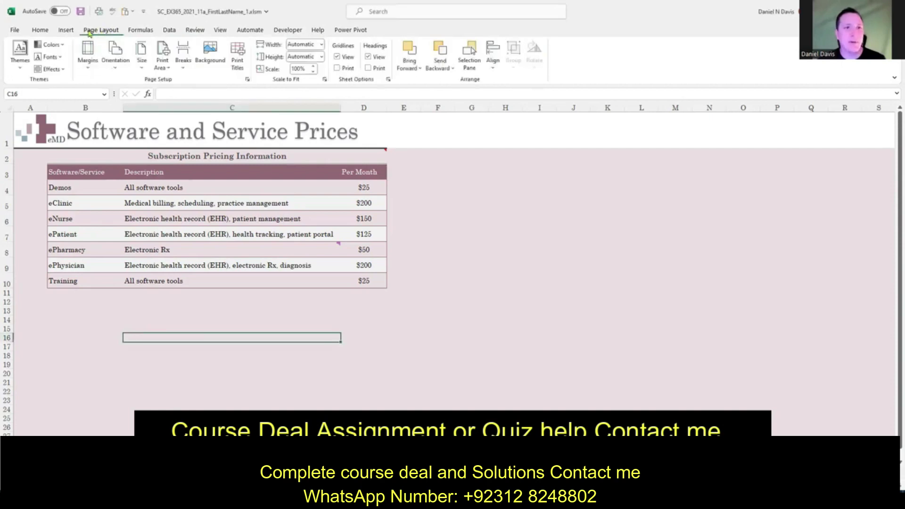
click(59, 49)
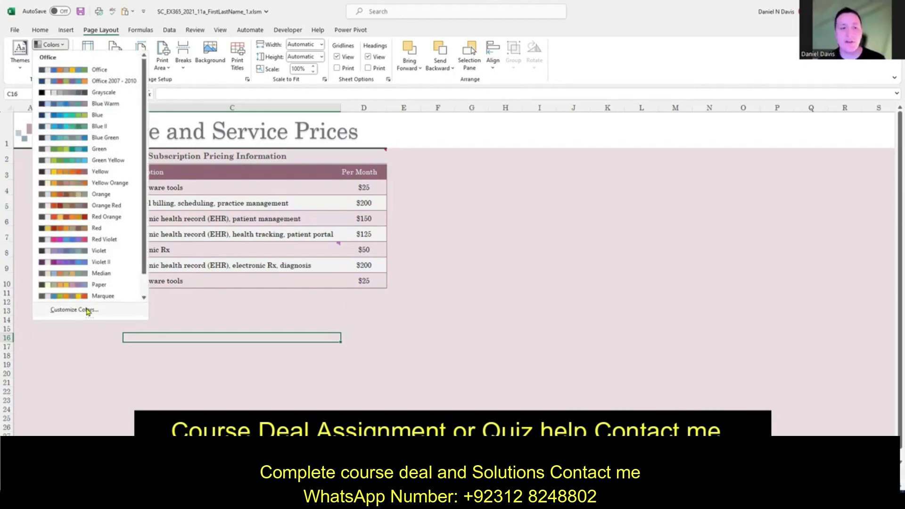
click(87, 310)
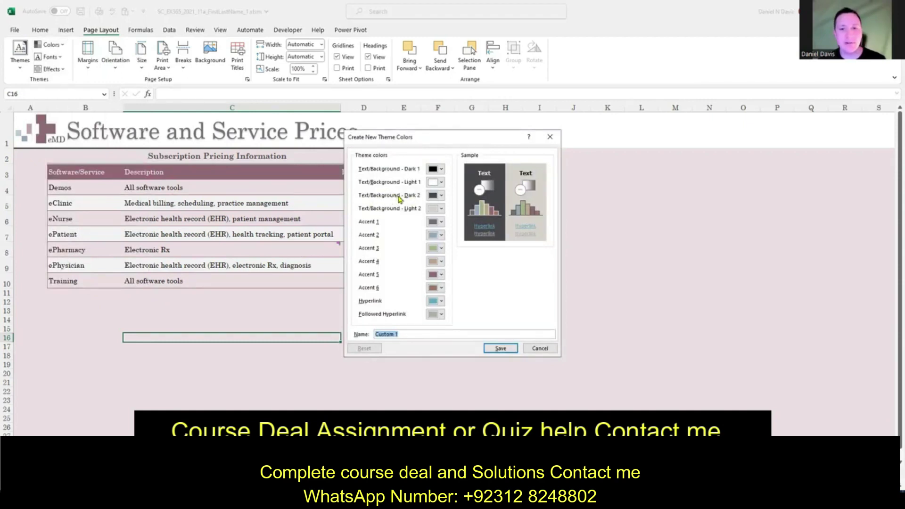
click(439, 197)
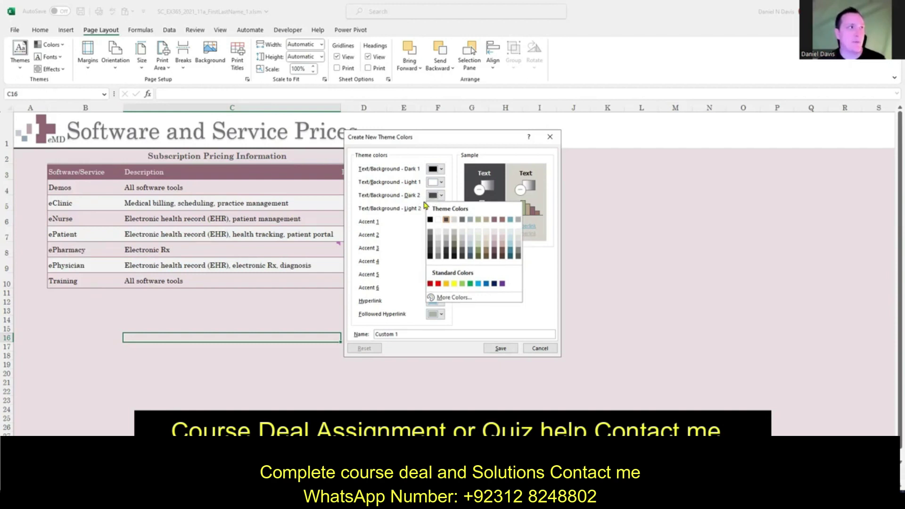
click(471, 259)
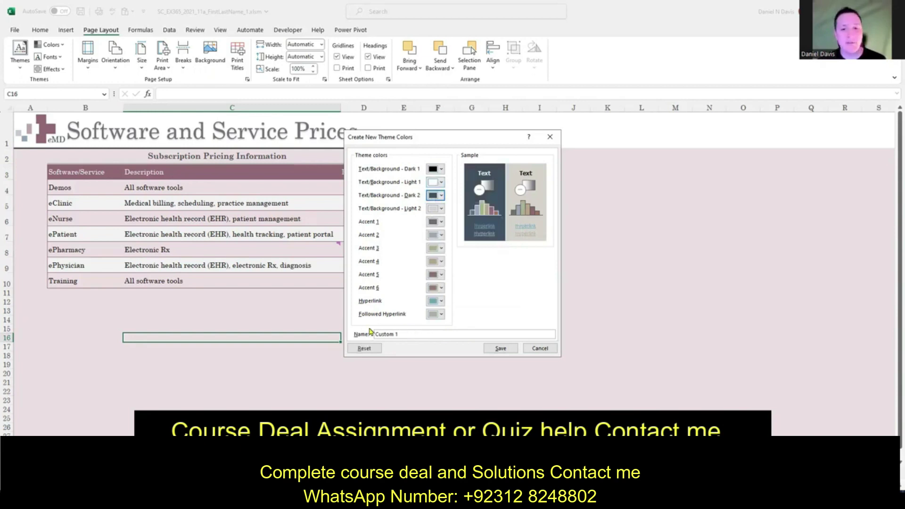
Name the custom theme color set eMD and save it.
click(399, 333)
key(ctrl+a)
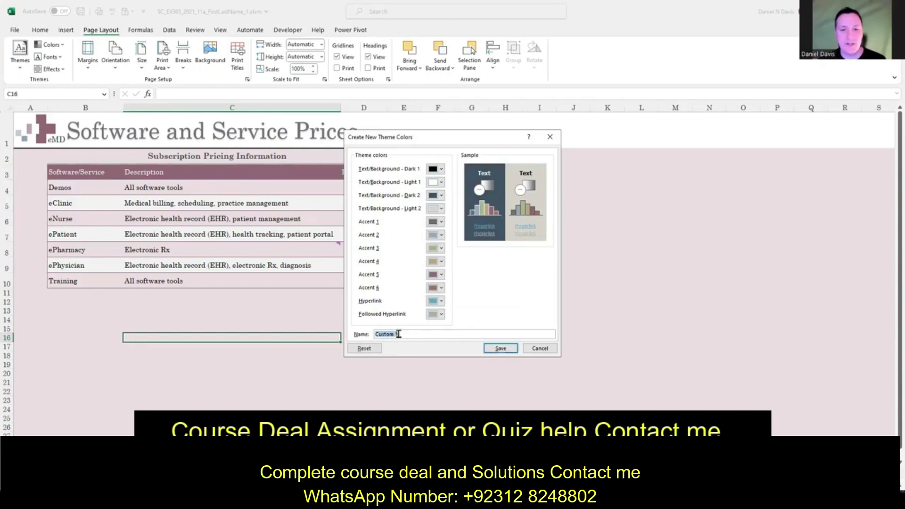
text(eM)
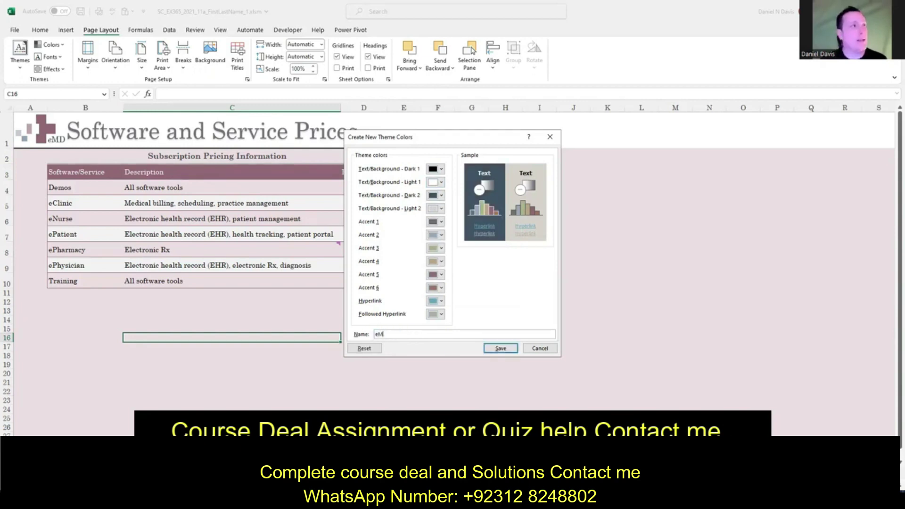
text(D)
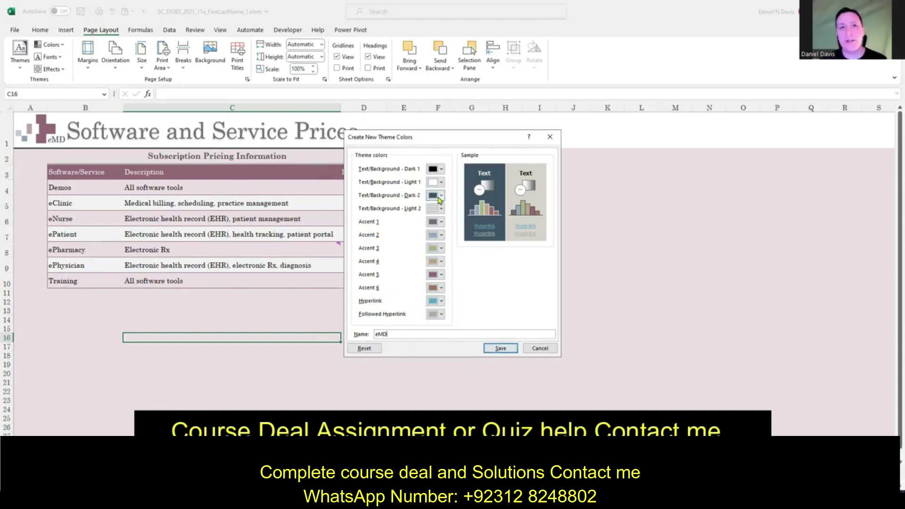
click(499, 350)
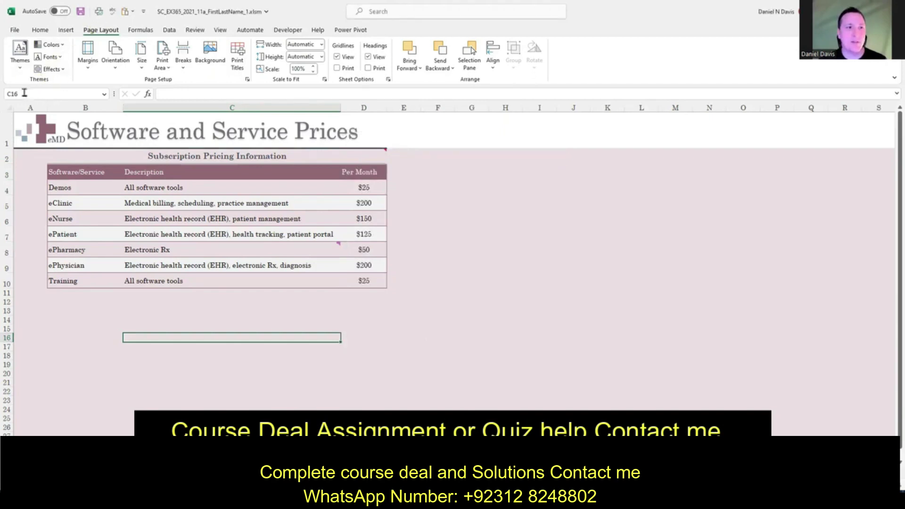
Start a custom theme font set with Century Schoolbook as the heading font.
click(56, 59)
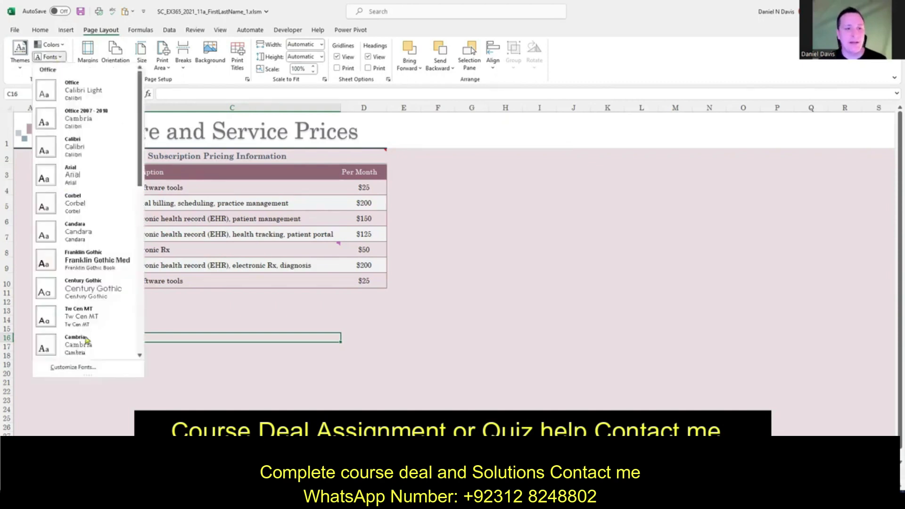
click(83, 371)
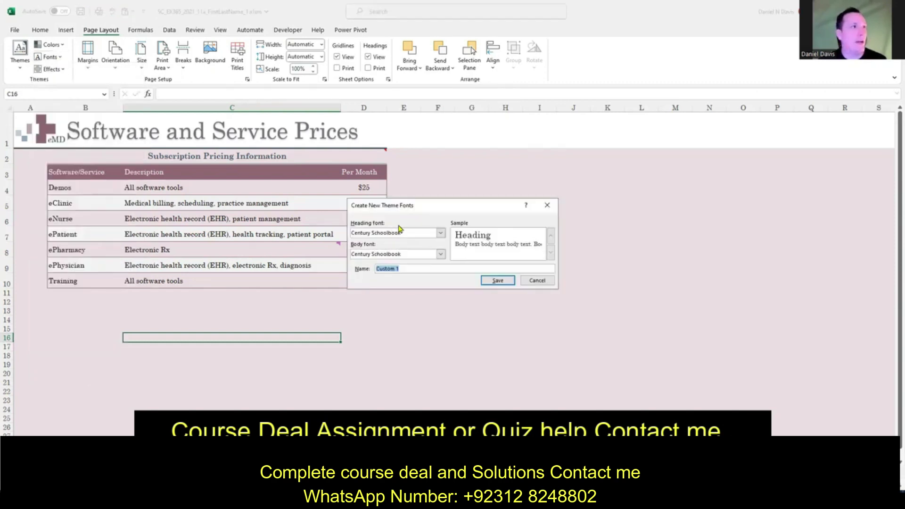
click(441, 233)
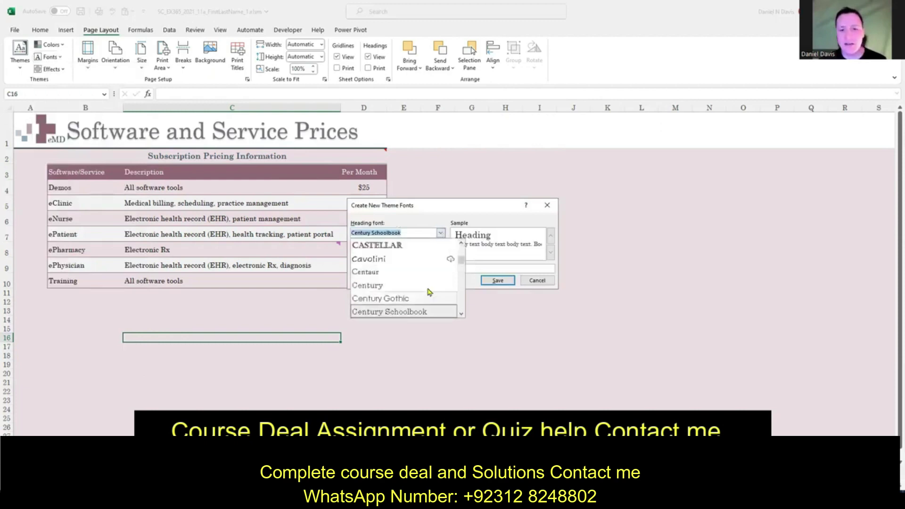
scroll(410, 289, up, 1)
scroll(409, 288, down, 1)
click(439, 235)
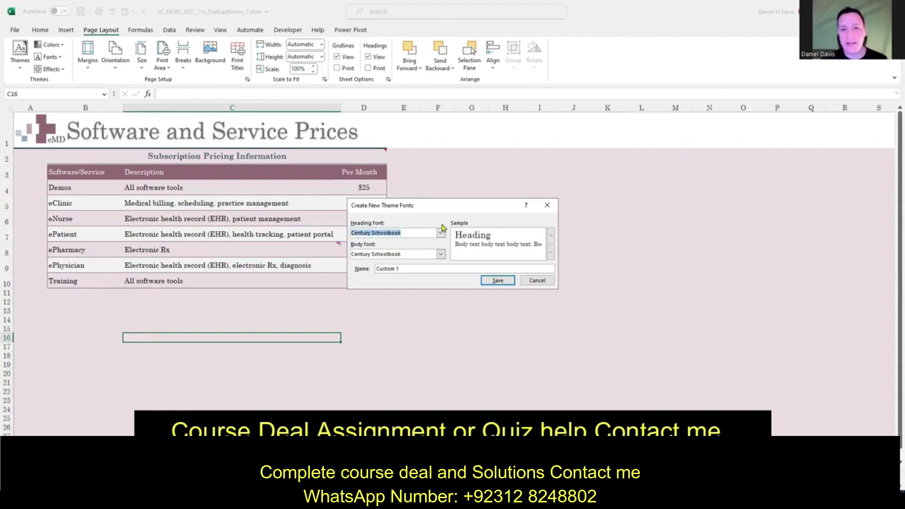
text(Ce)
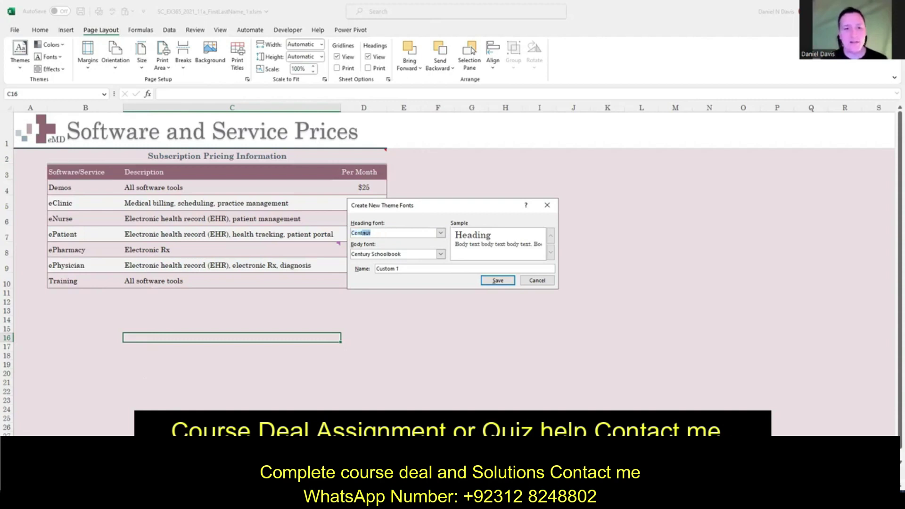
text(ntur)
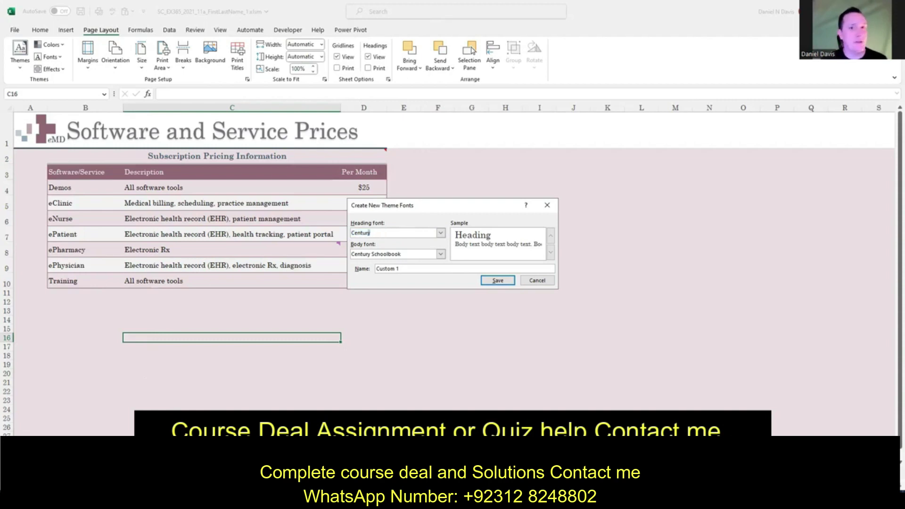
text(y Schoo)
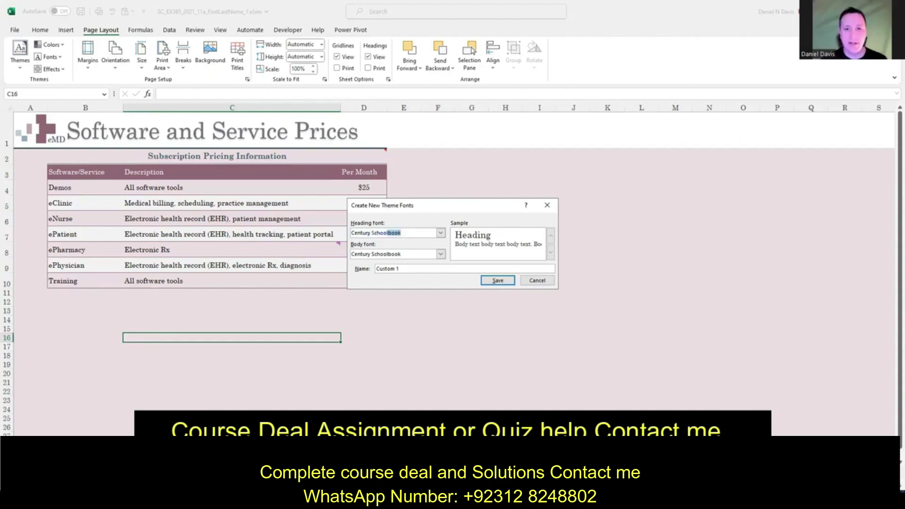
text(l)
key(Tab)
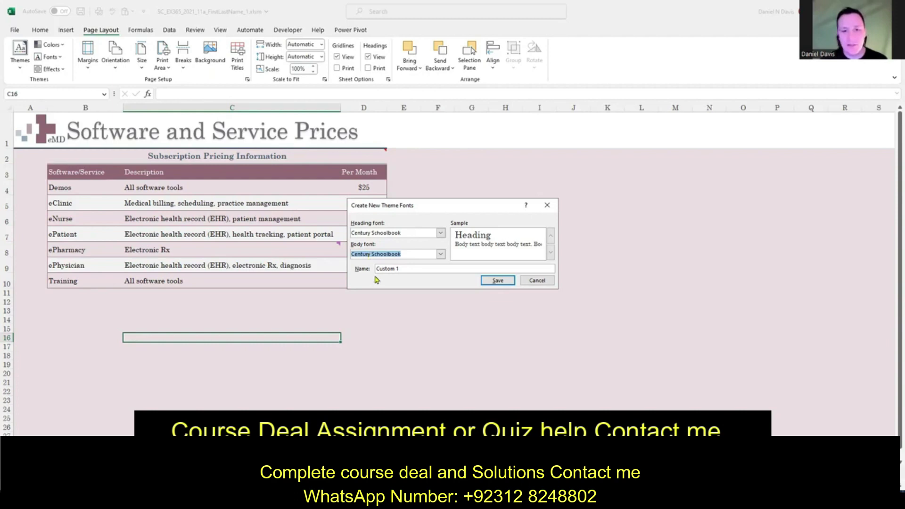
Set the body font of the new theme font set to Calibri Light.
click(392, 254)
double_click(392, 254)
triple_click(392, 254)
key(BackSpace)
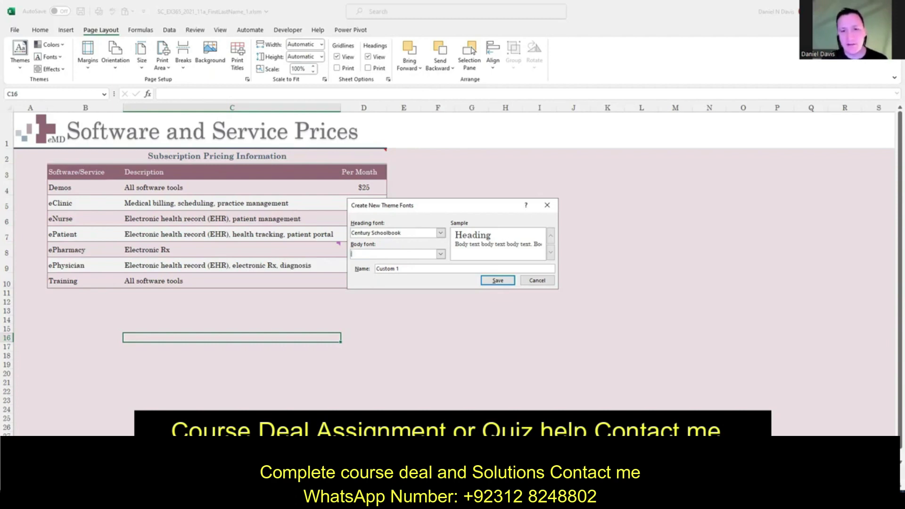
text(Calibri Ligh)
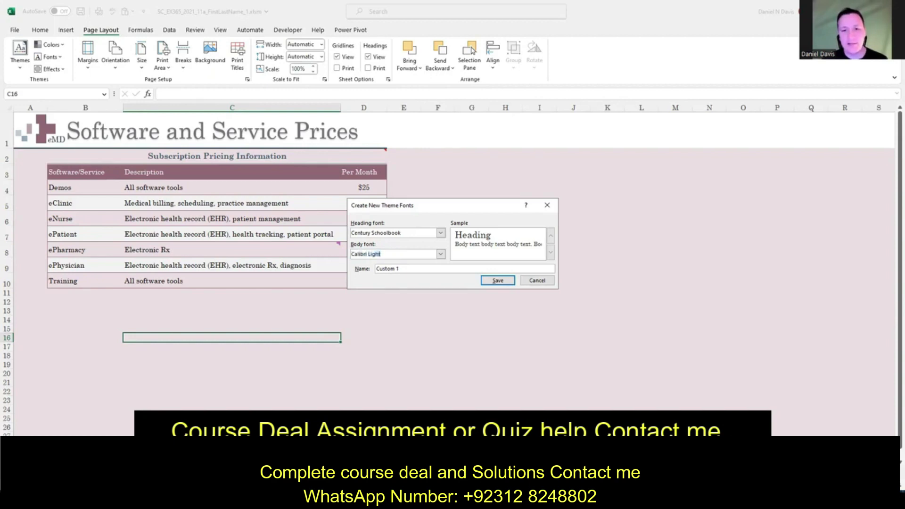
text(t)
click(441, 255)
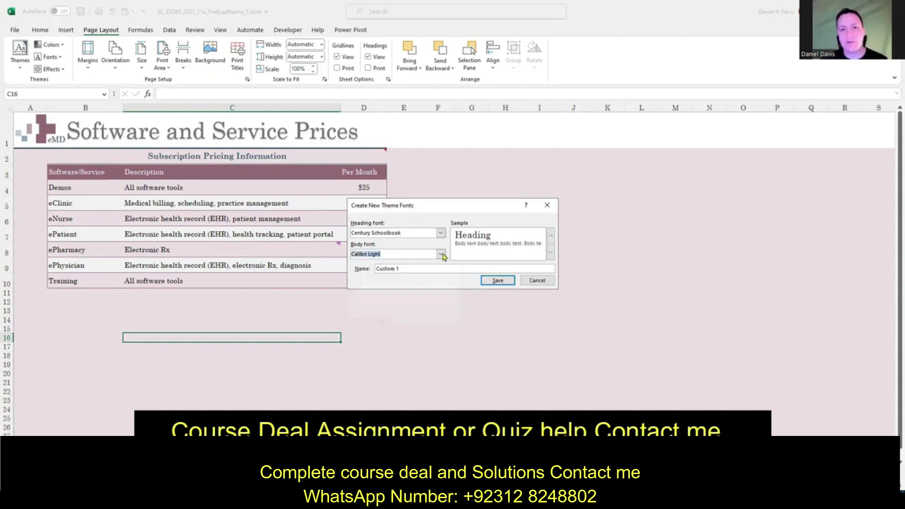
Name the custom theme font set eMD and save it.
click(401, 268)
key(ctrl+a)
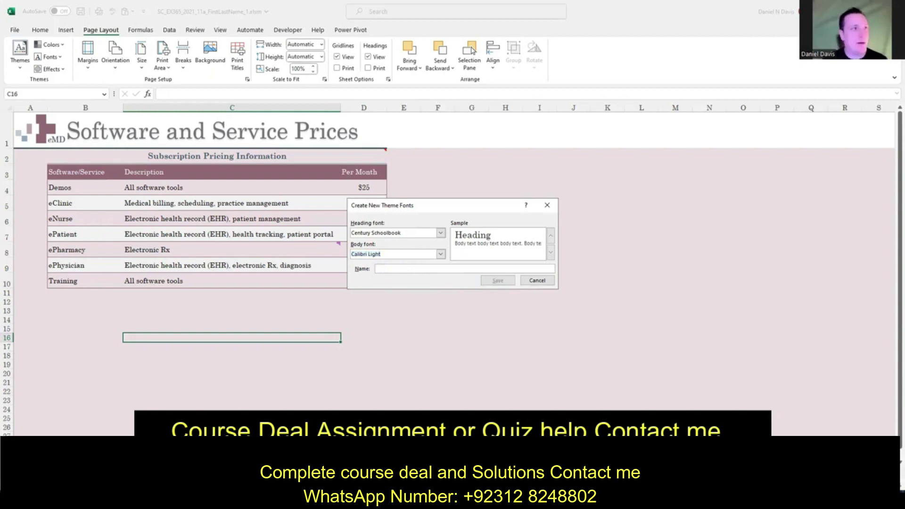
text(eMD)
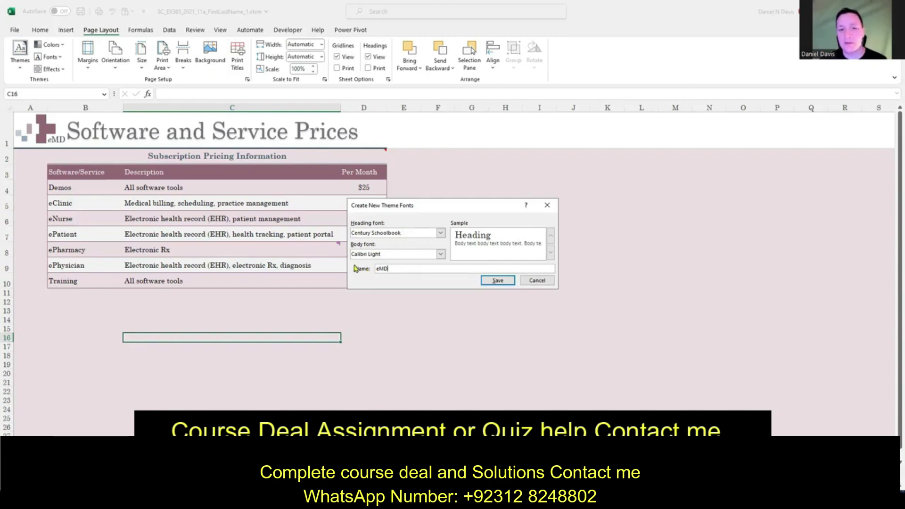
click(441, 234)
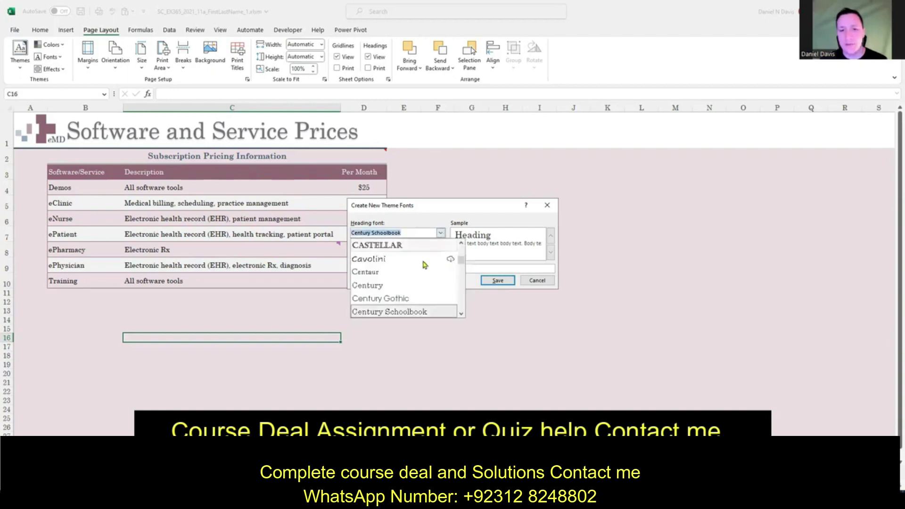
click(443, 233)
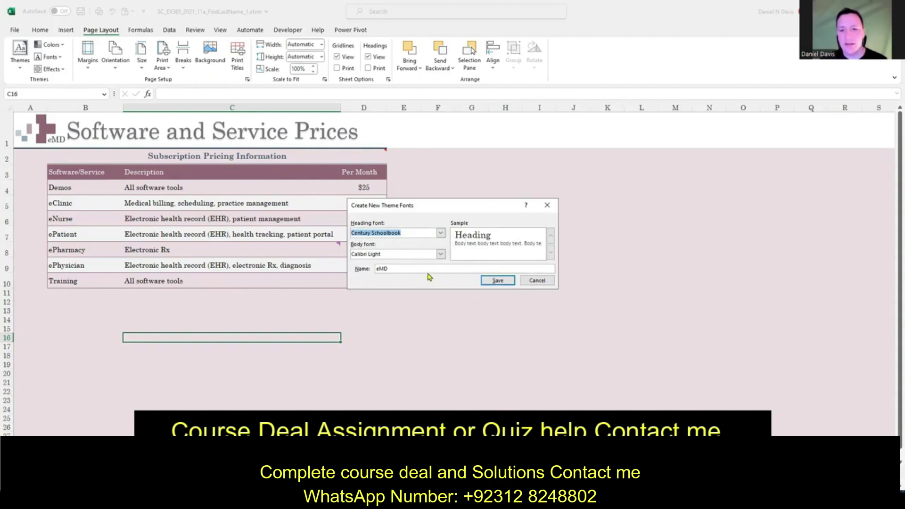
click(498, 280)
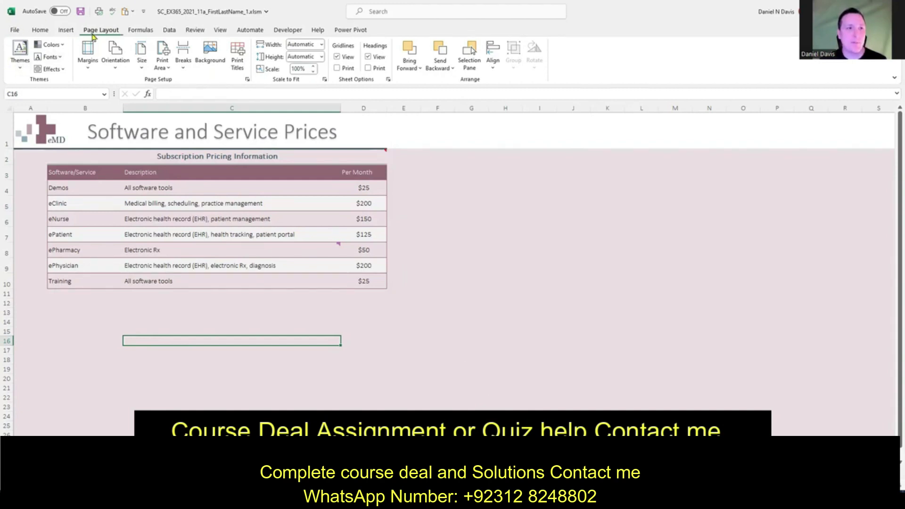
Save the workbook's current theme as an Office Theme file named eMD.thmx.
click(21, 65)
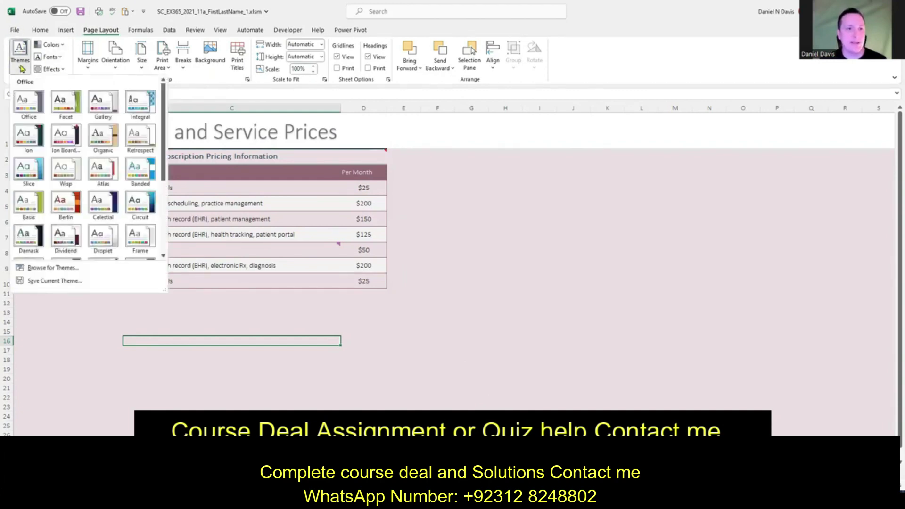
click(56, 281)
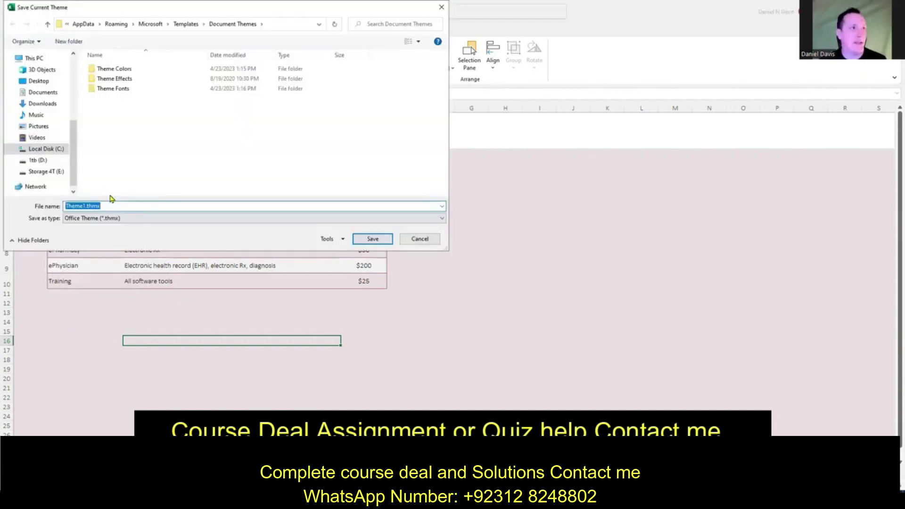
click(81, 206)
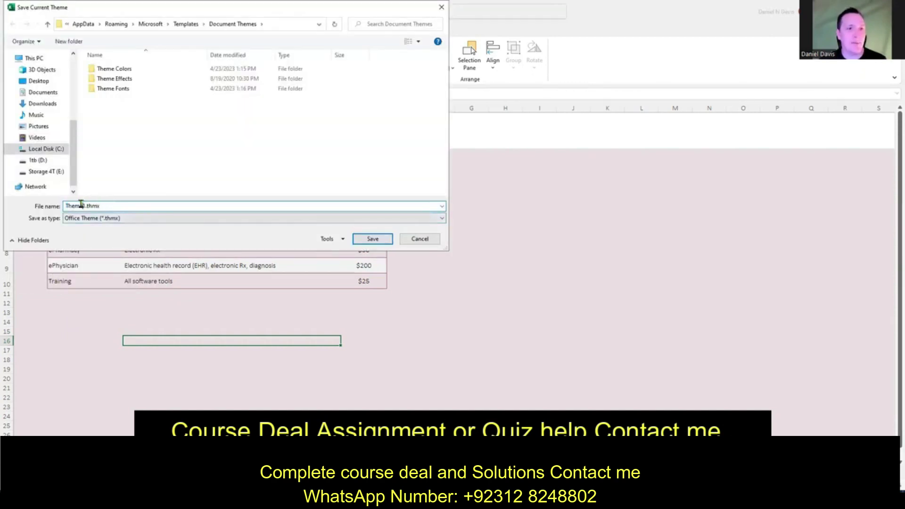
text(eMD)
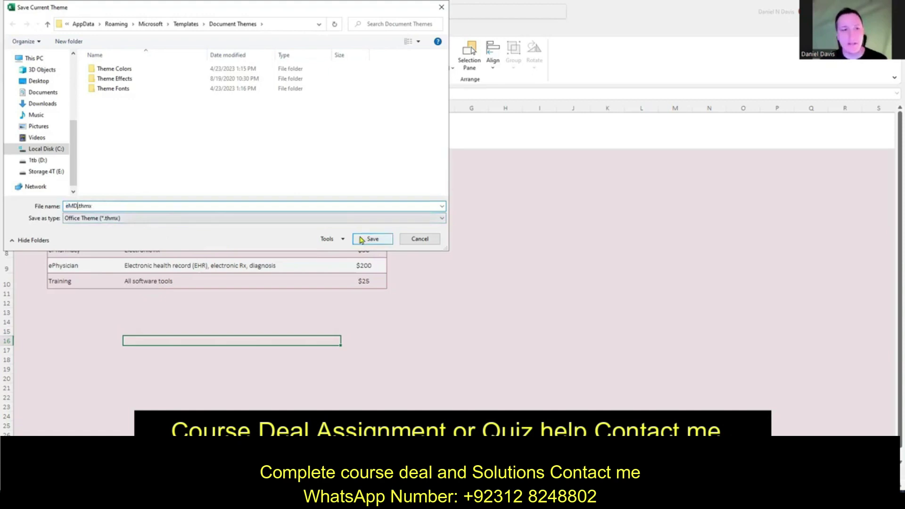
click(362, 239)
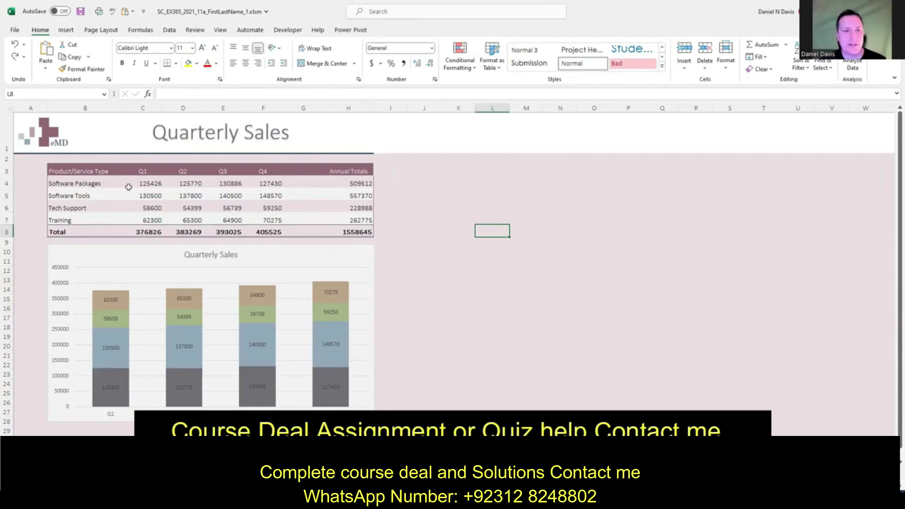
Format the quarterly sales values in C4:F8 and the annual totals in H4:H8 as Currency with no decimal places.
drag(147, 179, 276, 230)
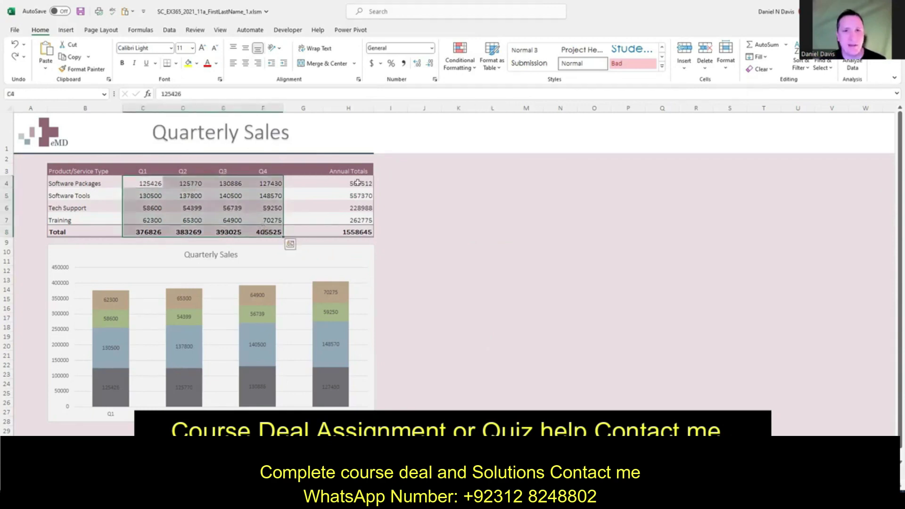
ctrl+drag(360, 184, 365, 233)
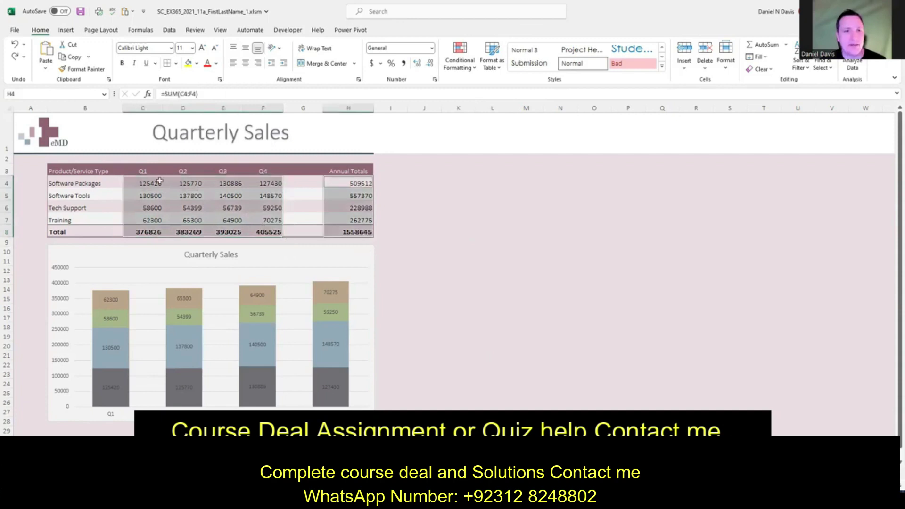
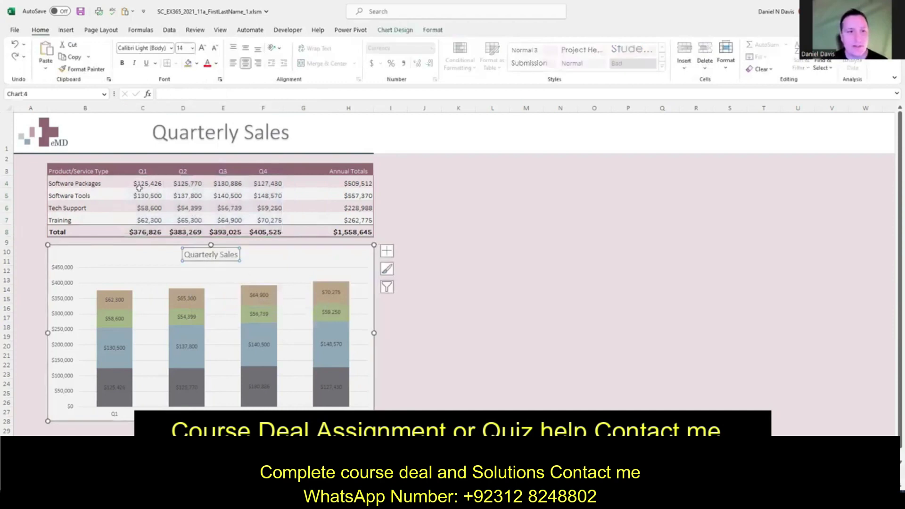
Insert line sparklines in G4:G8 for the quarterly sales data in C4:F8.
drag(136, 185, 259, 240)
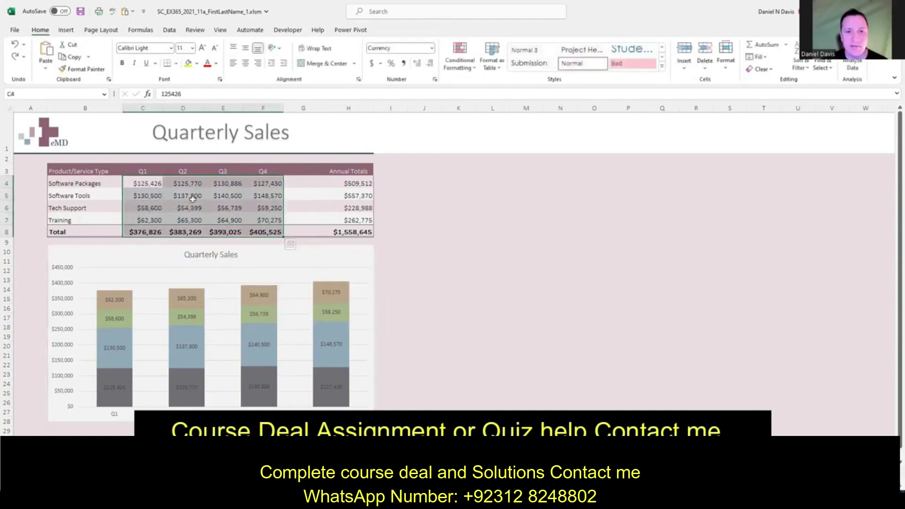
click(289, 247)
click(331, 267)
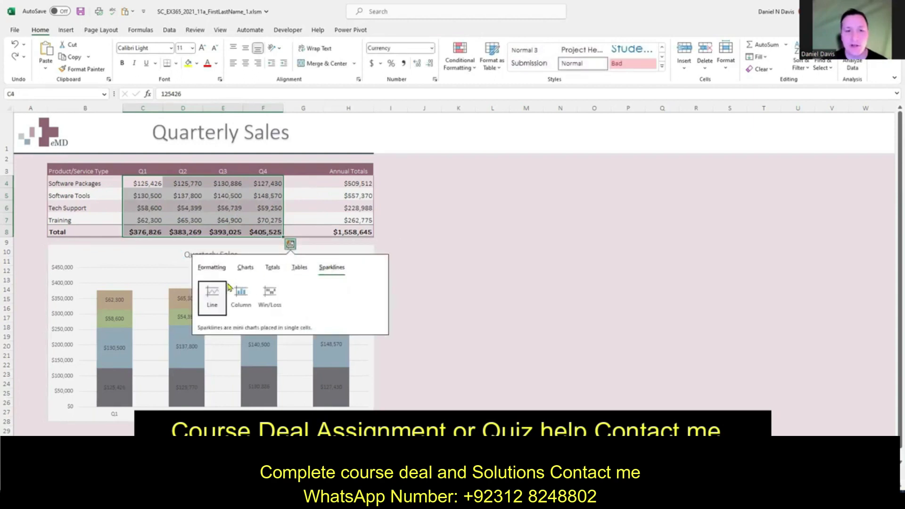
click(212, 305)
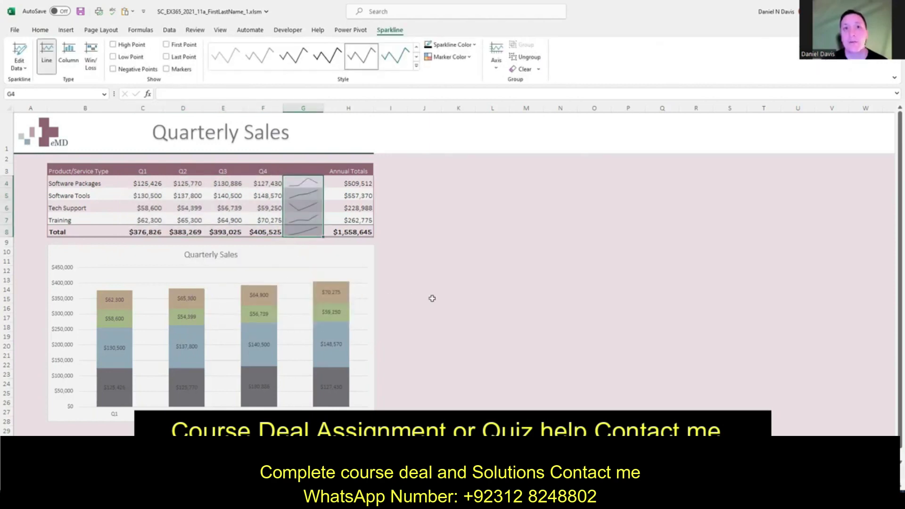
click(432, 231)
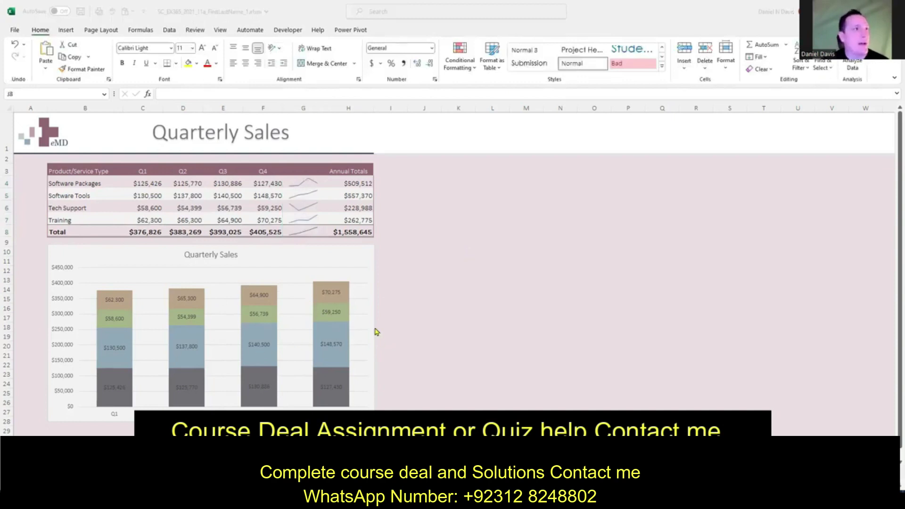
Add a legend at the bottom of the Quarterly Sales chart.
click(299, 259)
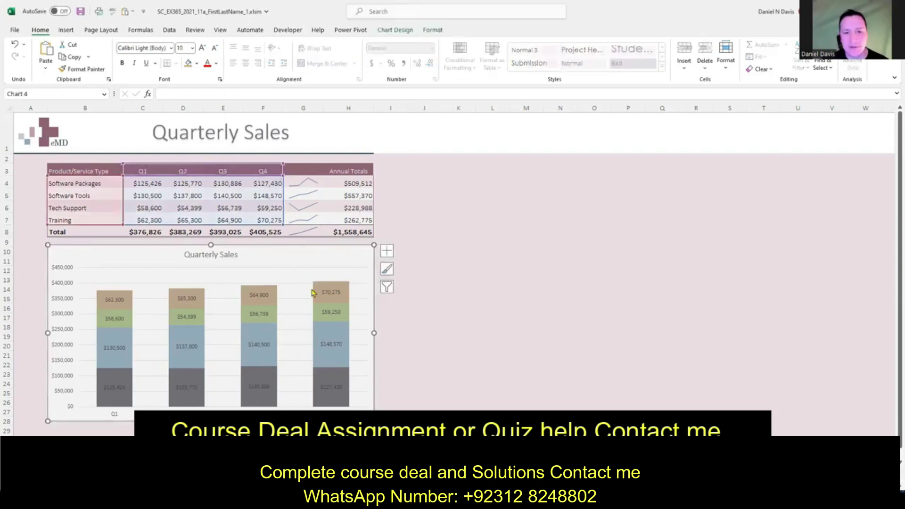
click(387, 254)
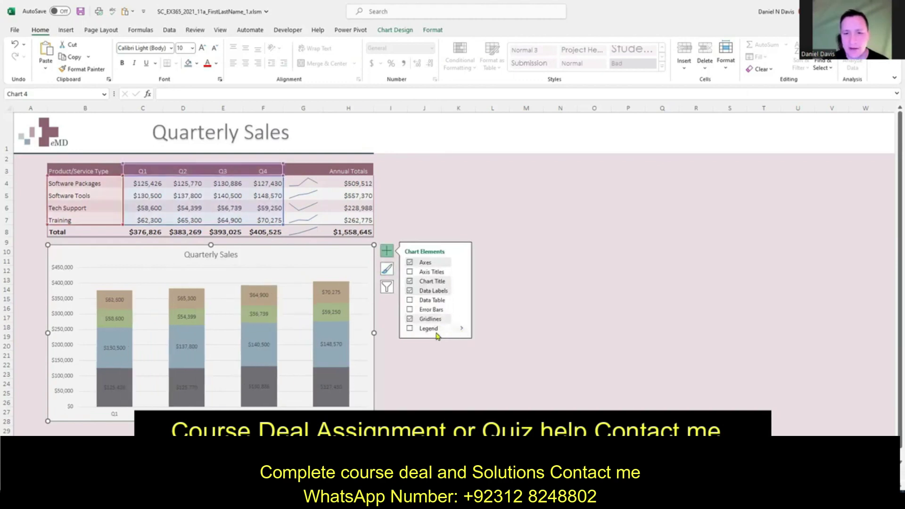
click(461, 330)
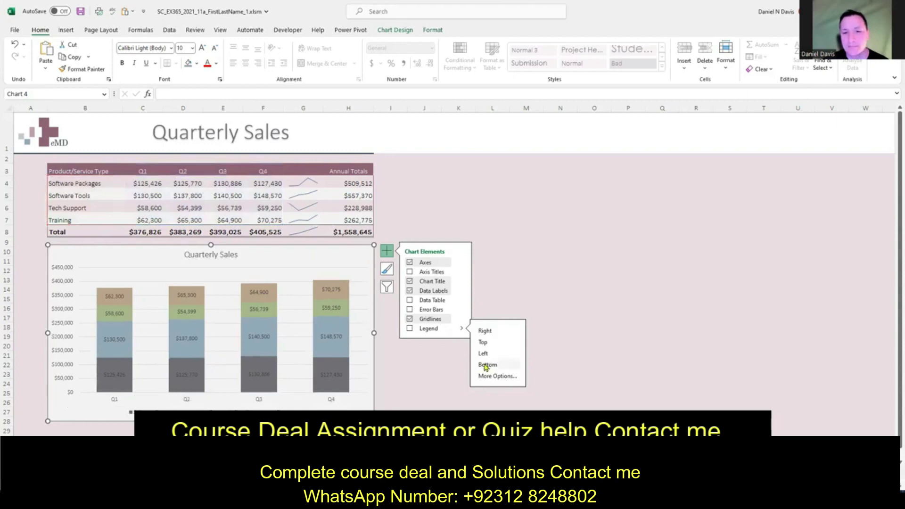
click(486, 366)
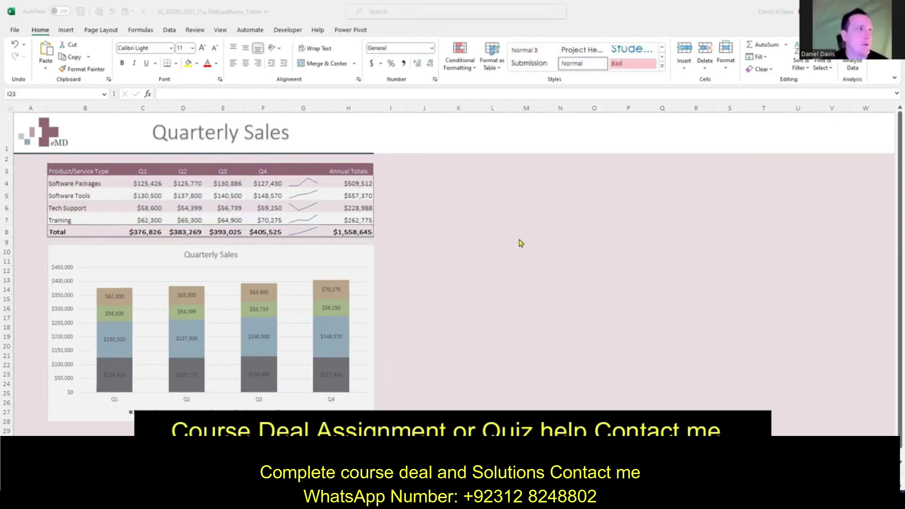
Hide rows 6 through 8 of the Quarterly Sales worksheet.
click(6, 237)
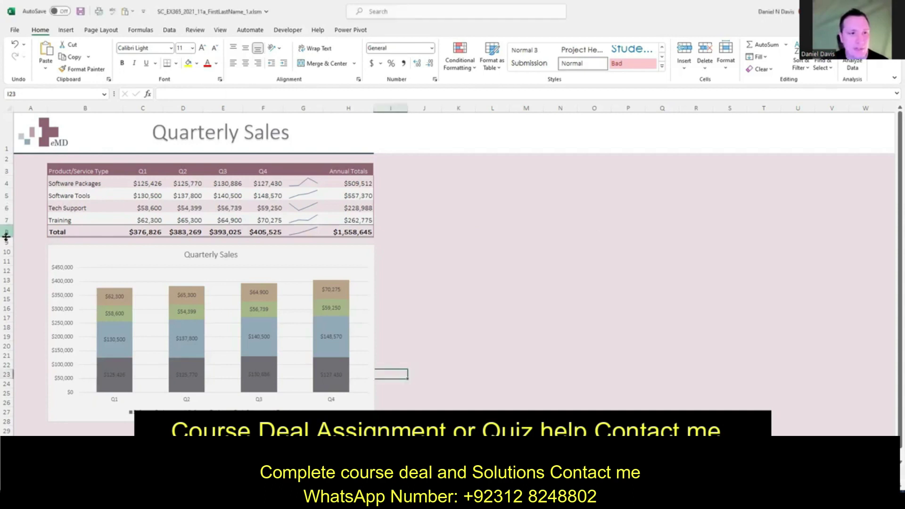
drag(6, 208, 7, 232)
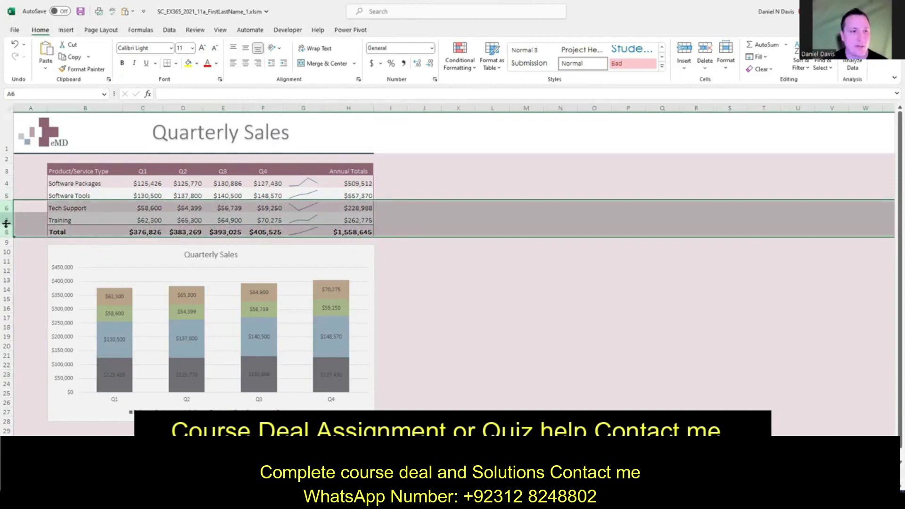
right_click(8, 208)
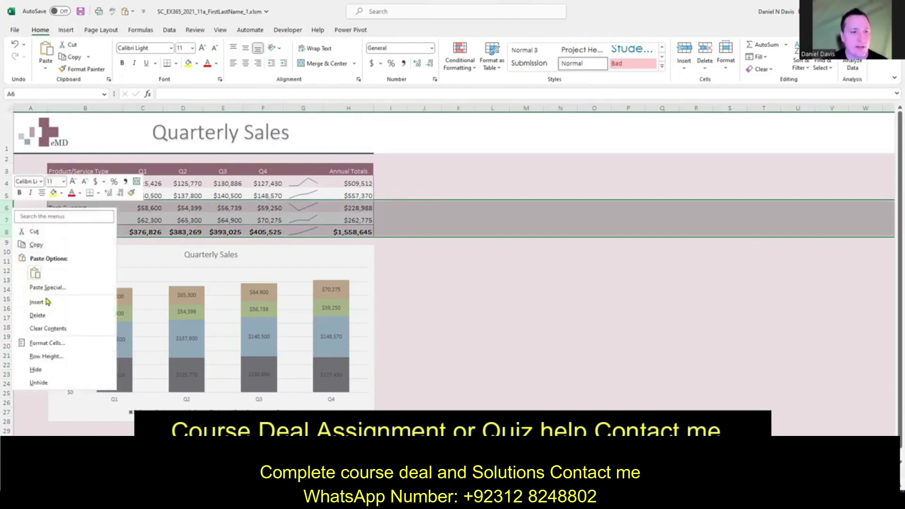
click(50, 371)
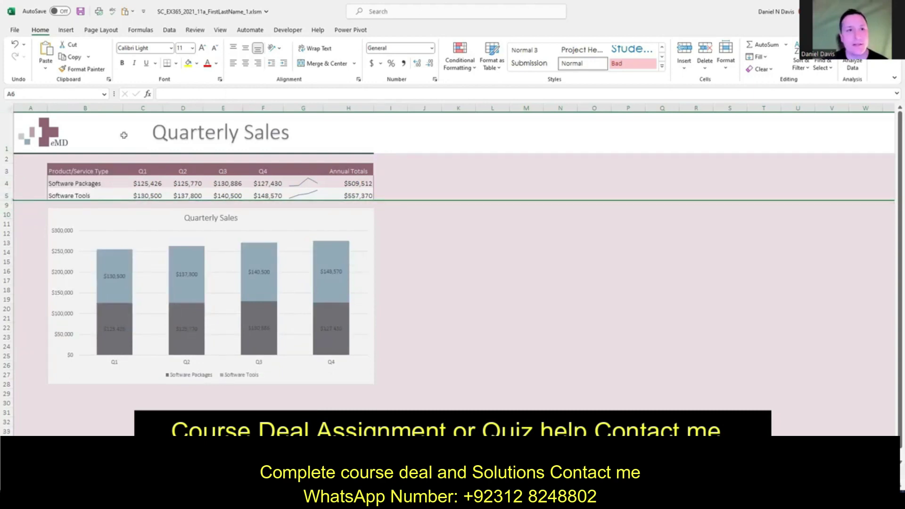
Add a custom view named Software that includes the print settings and the hidden rows, columns and filter settings.
click(222, 30)
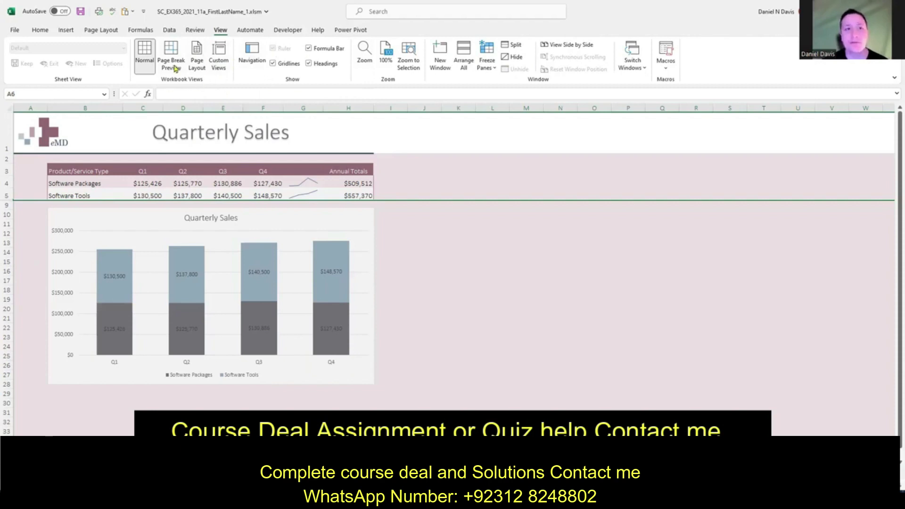
click(219, 62)
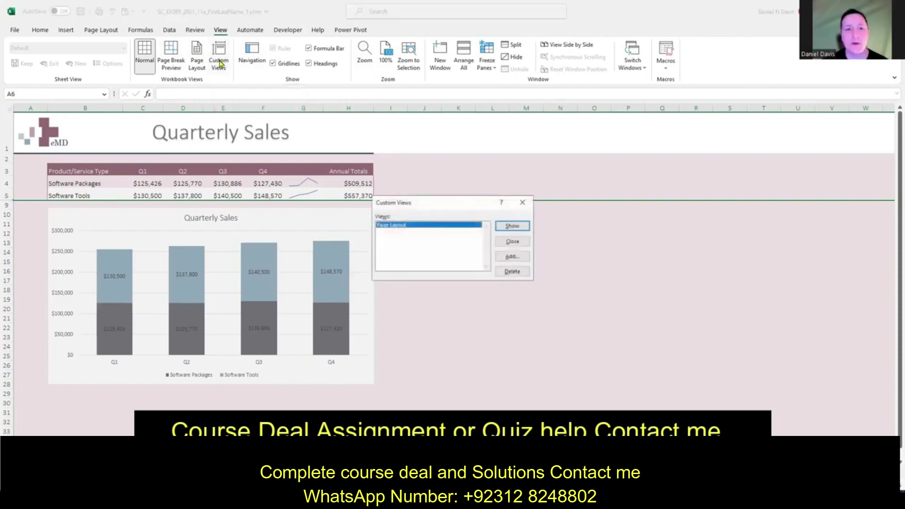
click(504, 256)
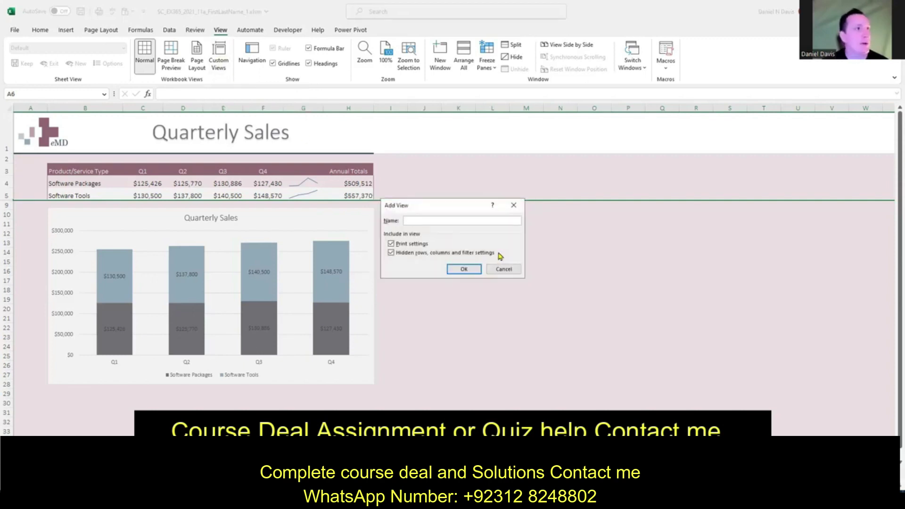
text(Software)
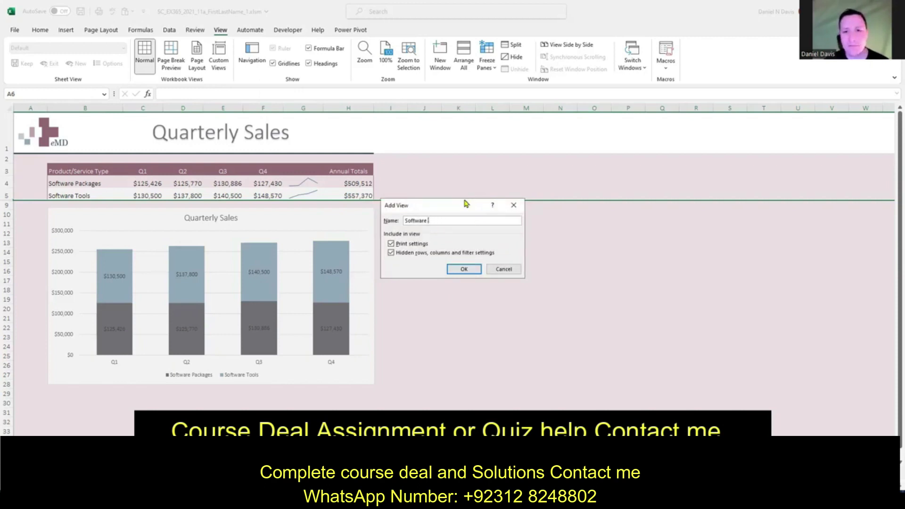
click(459, 272)
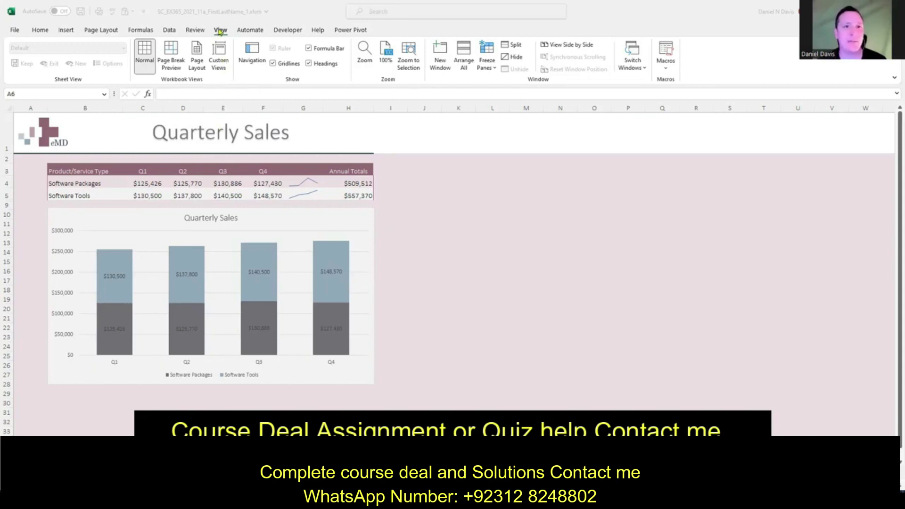
Show the saved Page Layout custom view of the Quarterly Sales worksheet.
click(224, 61)
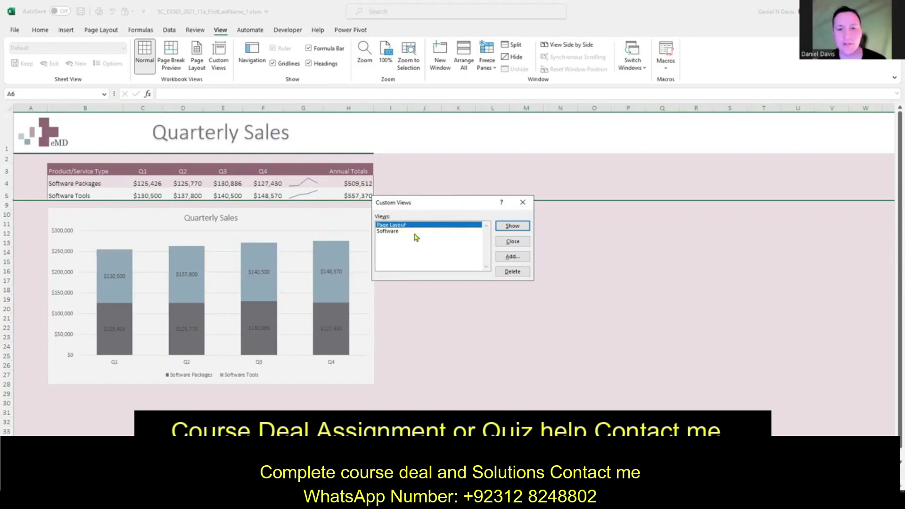
click(507, 227)
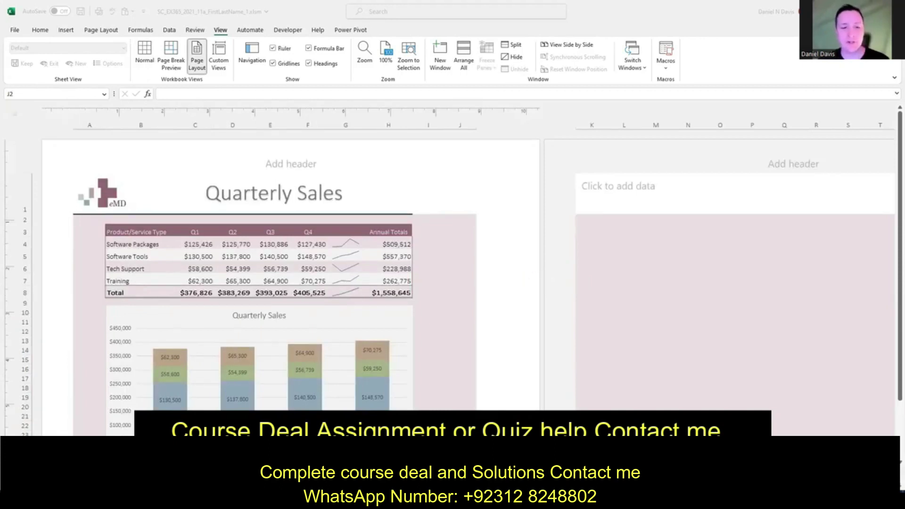
Enter a formula in cell A25 of the Client Contact Information worksheet that references the First Name entry in cell B4.
key(ctrl+Page_Down)
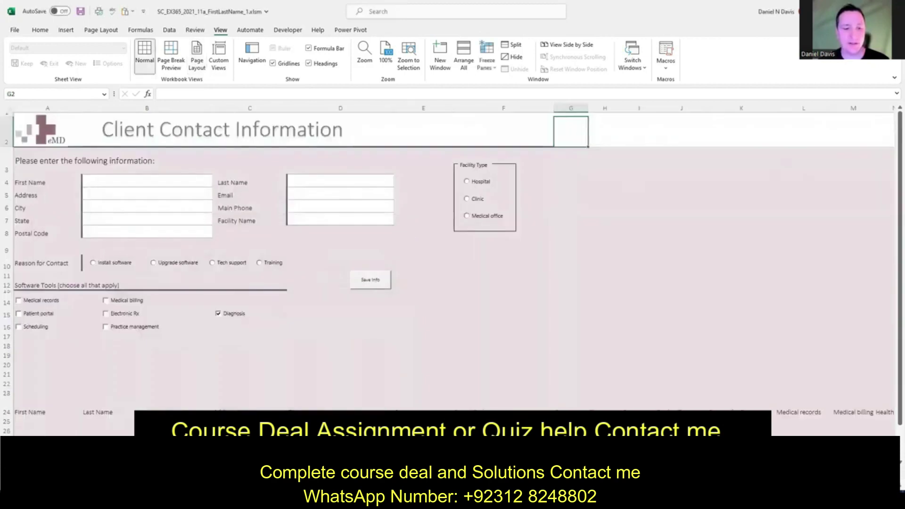
click(203, 391)
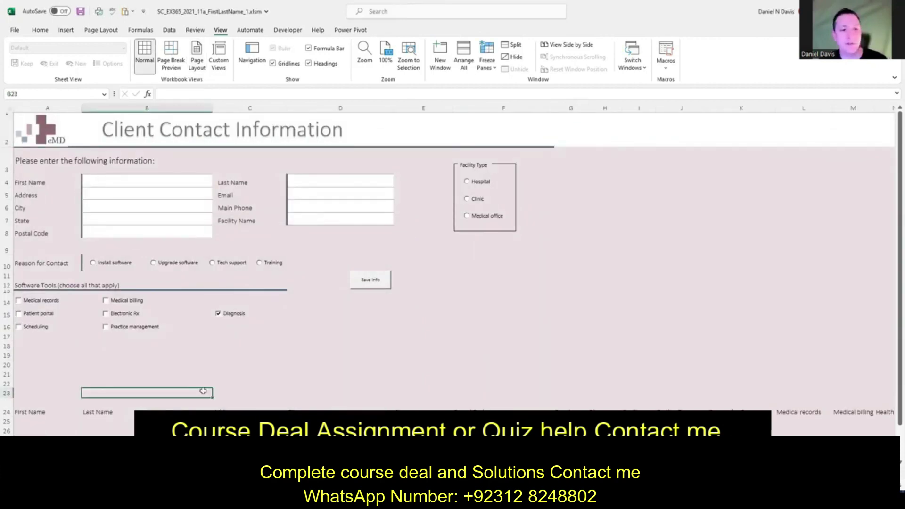
click(30, 421)
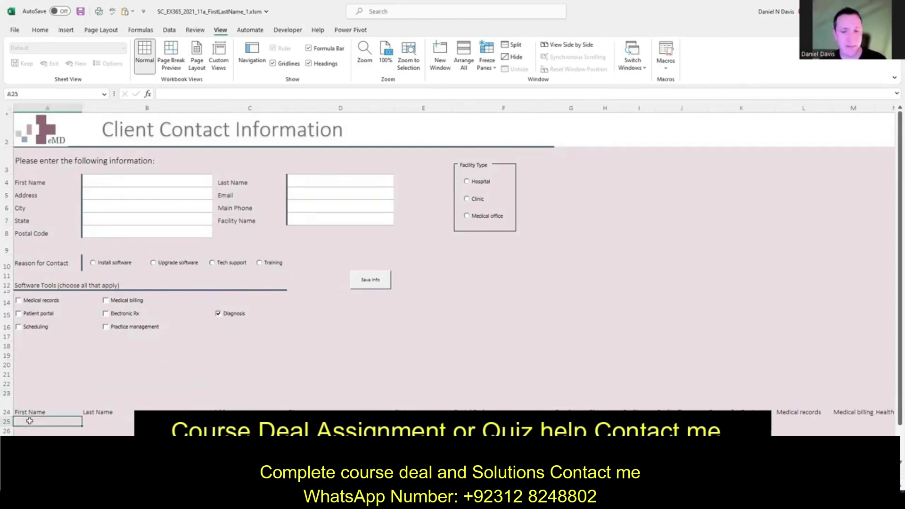
text(=)
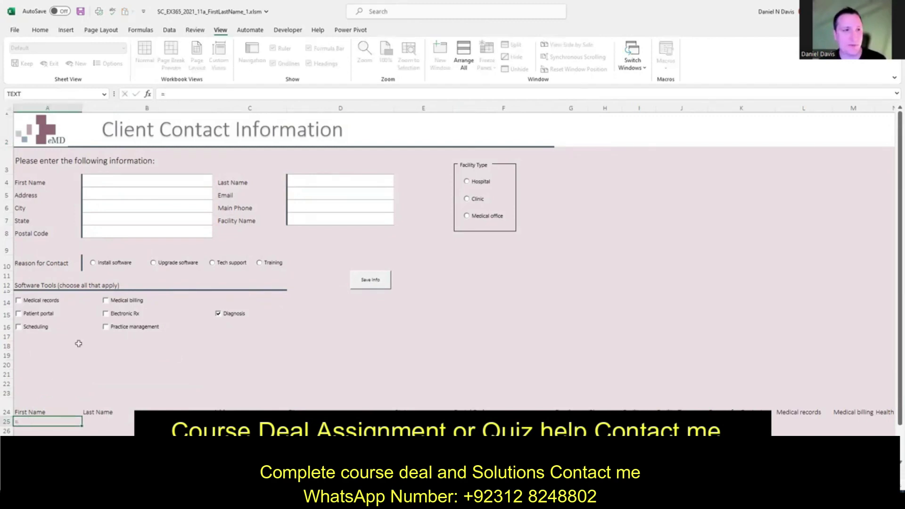
click(134, 182)
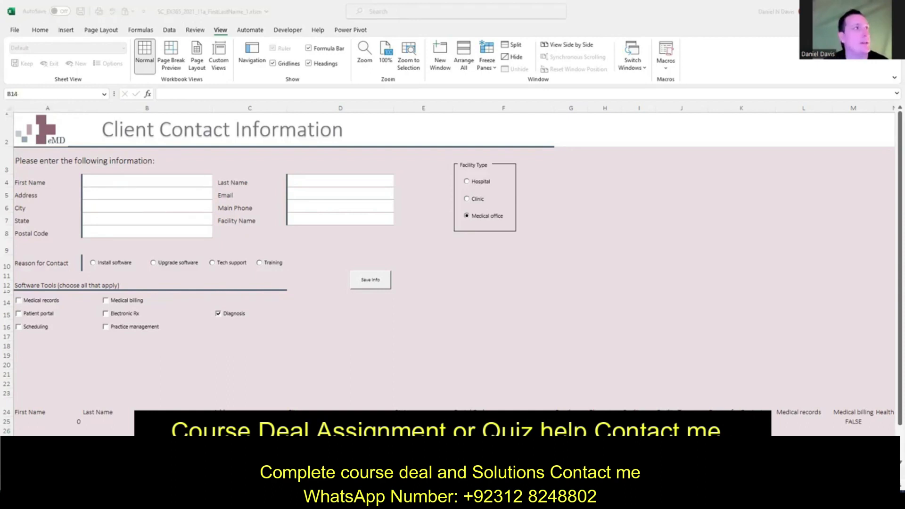
Draw an option button form control just after the Training option in the Reason for Contact row.
click(286, 26)
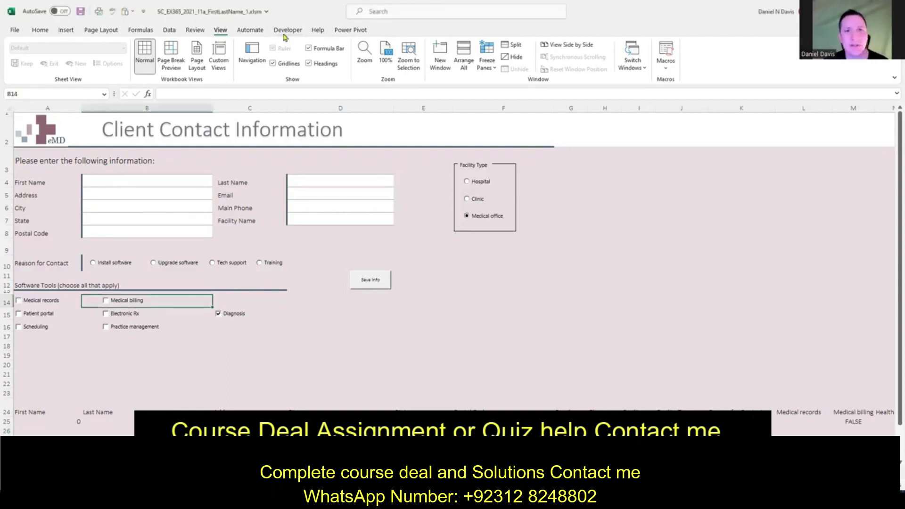
click(286, 32)
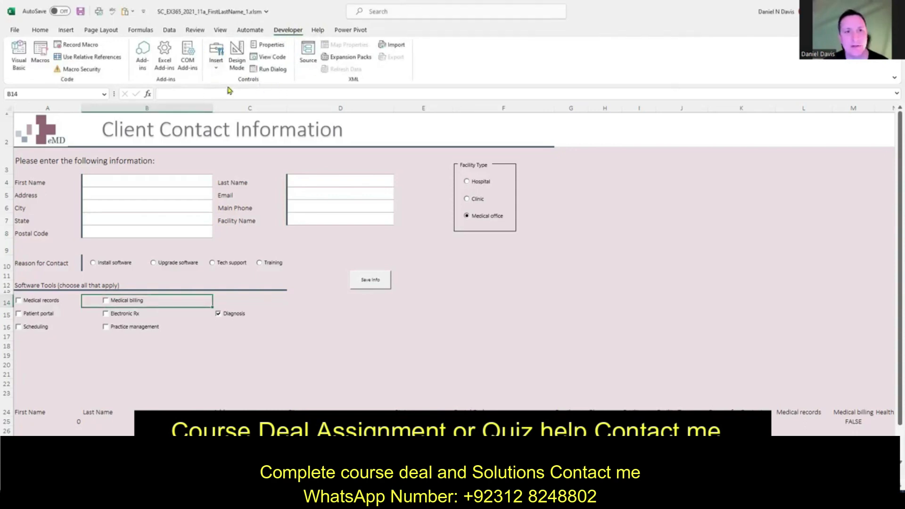
click(213, 68)
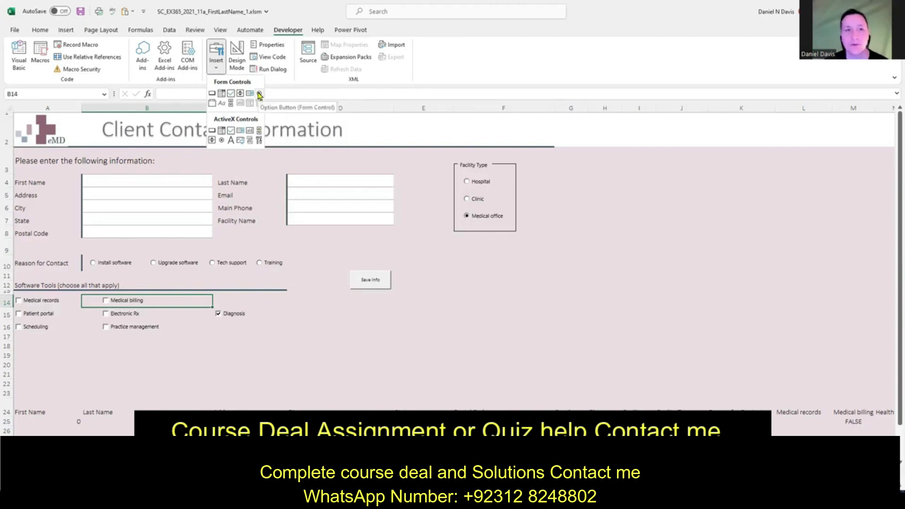
click(260, 95)
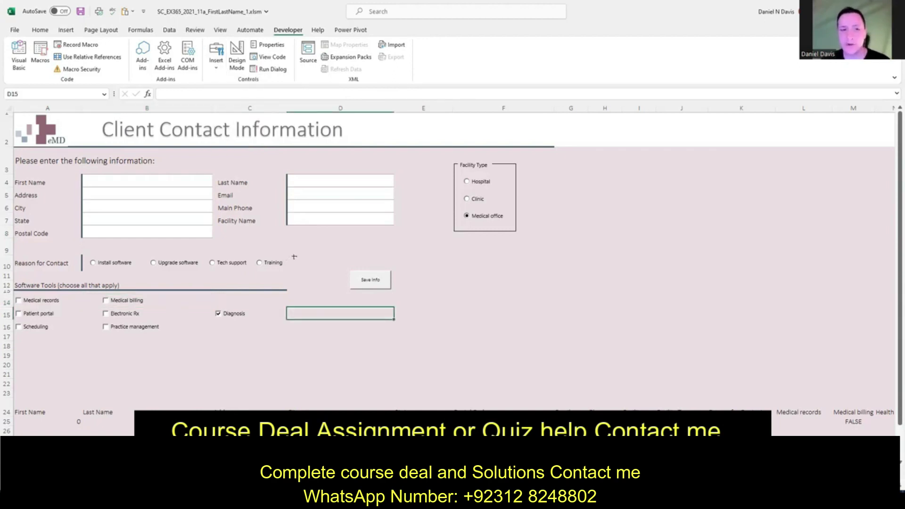
mouse_move(295, 263)
mouse_down()
mouse_move(342, 272)
mouse_move(349, 260)
mouse_up()
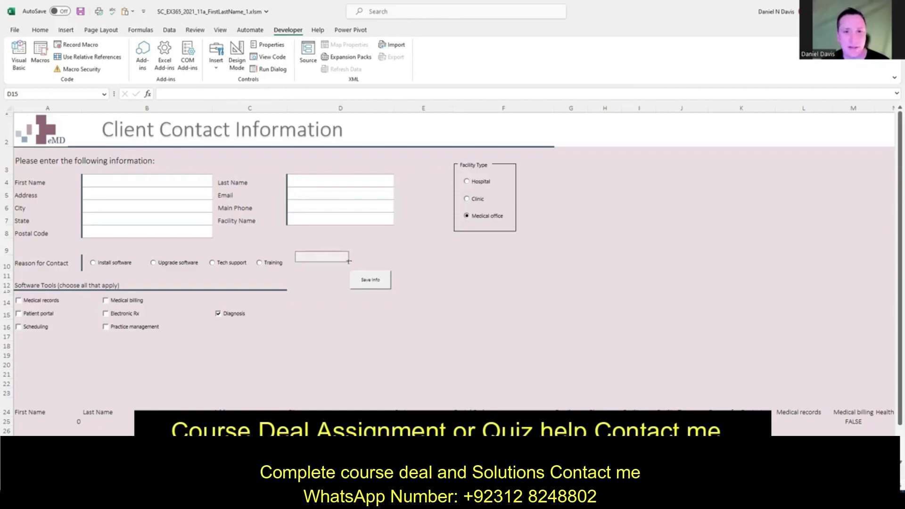
drag(349, 258, 328, 259)
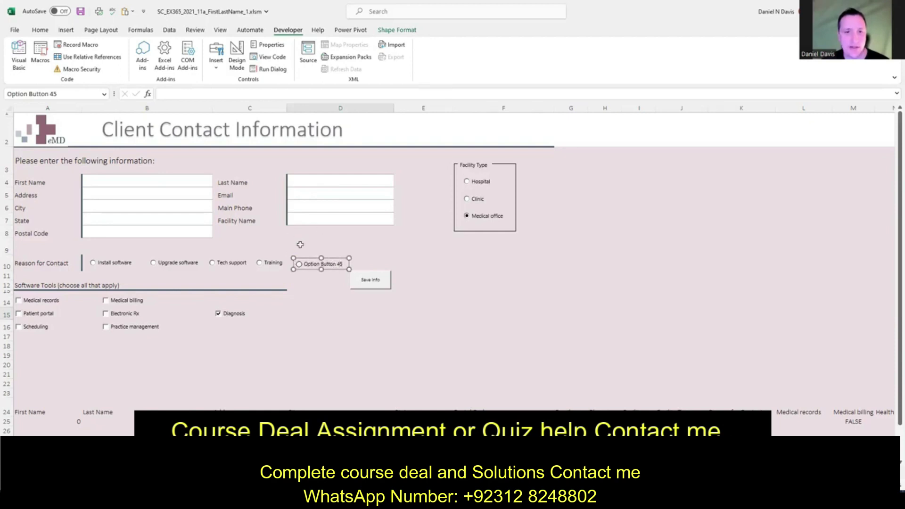
Change the new option button's label to Demonstration.
click(336, 267)
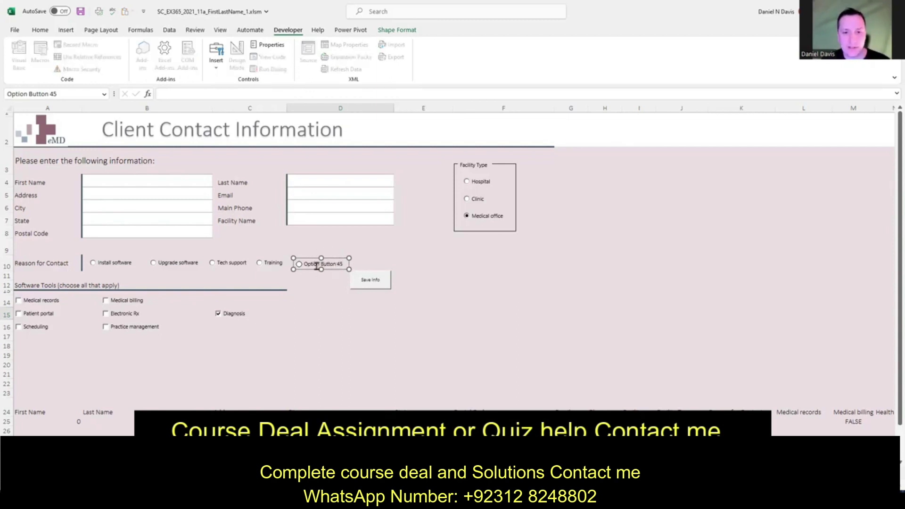
key(ctrl+a)
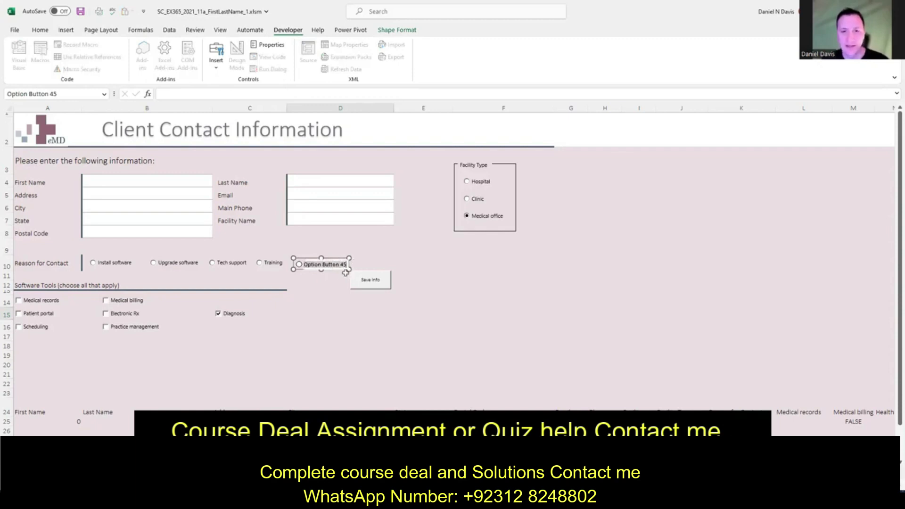
key(BackSpace)
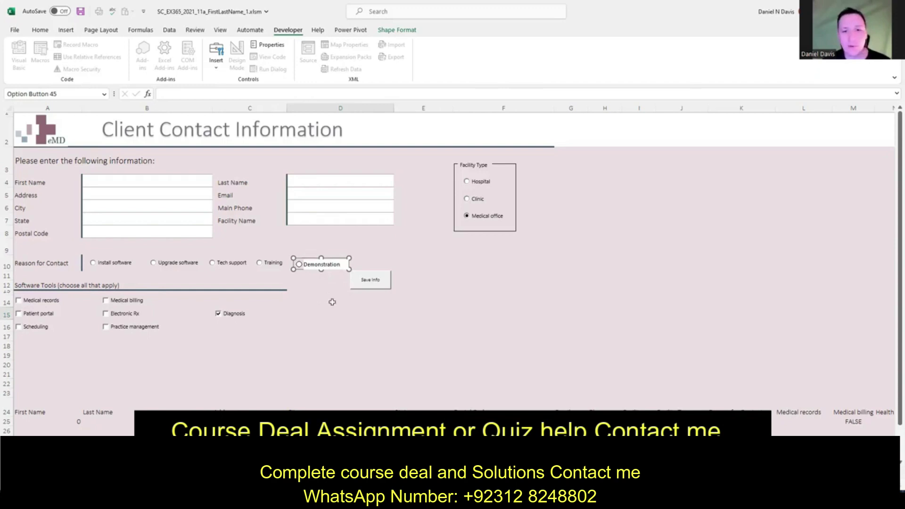
click(331, 287)
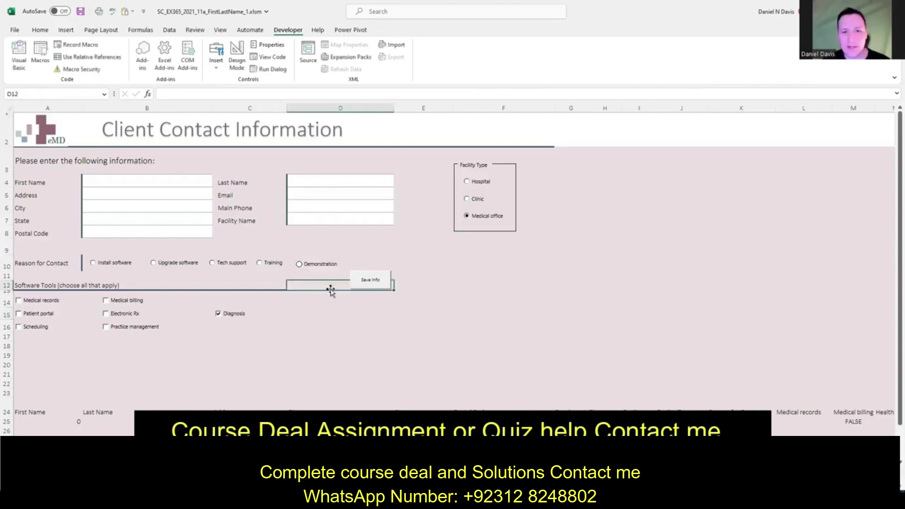
Select Training as the reason for contact and try out the Demonstration option button.
click(268, 267)
click(271, 265)
click(308, 272)
click(303, 267)
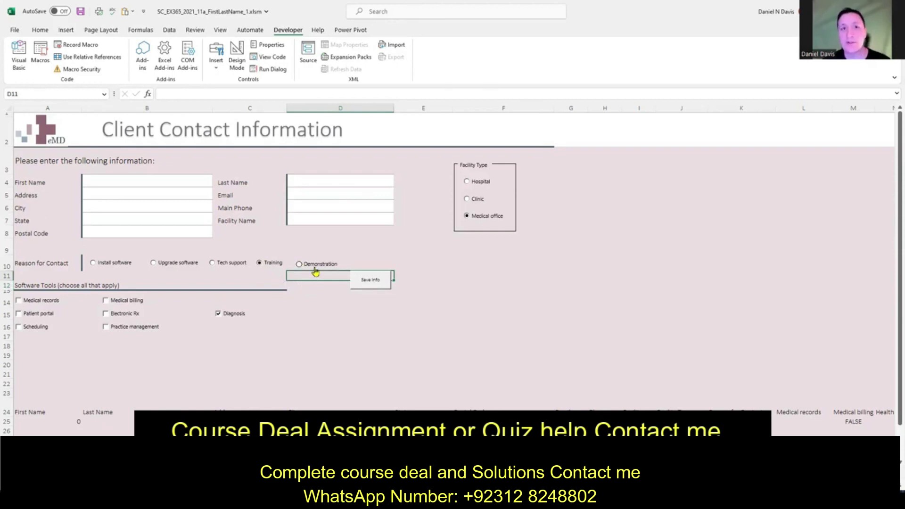
Move the Demonstration option button slightly closer to the Training option.
ctrl+click(315, 268)
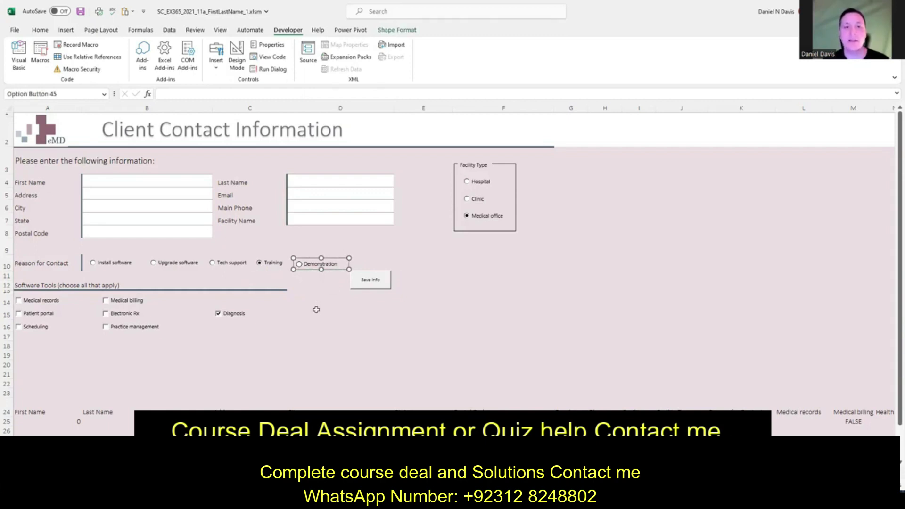
click(331, 264)
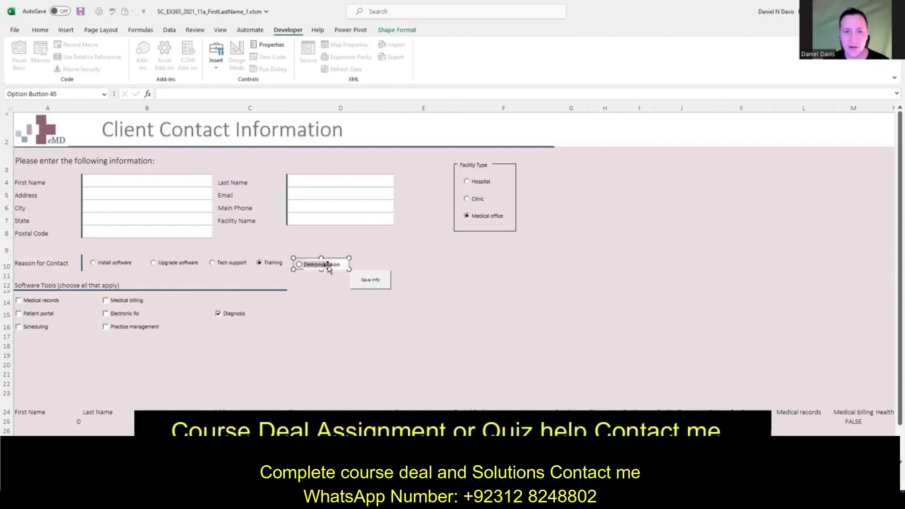
click(336, 281)
ctrl+click(330, 265)
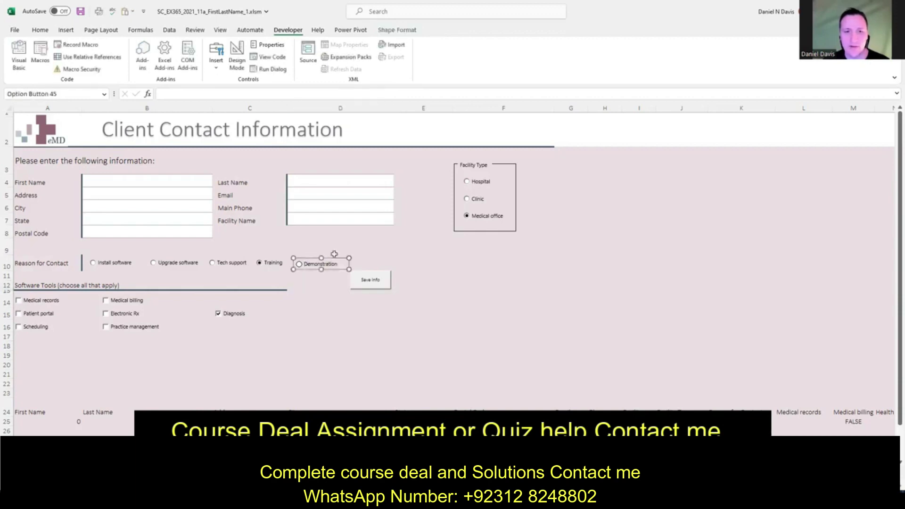
drag(330, 265, 336, 256)
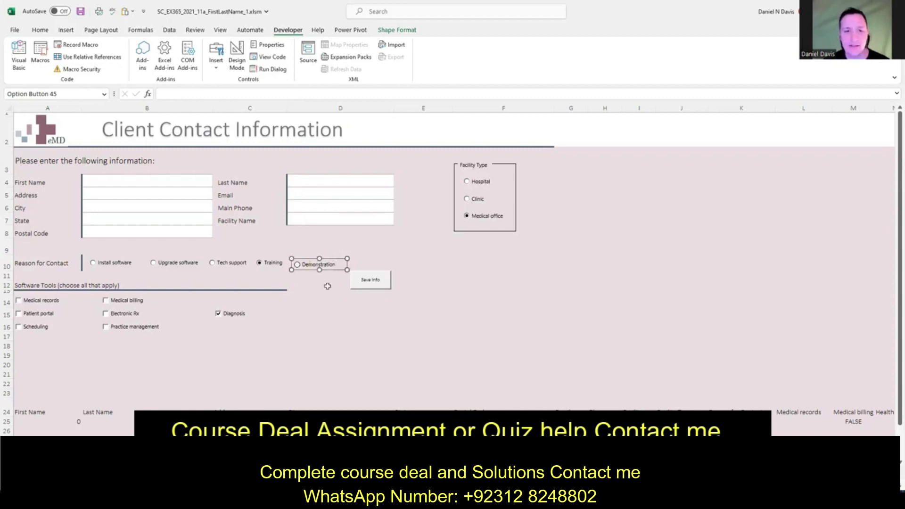
click(313, 267)
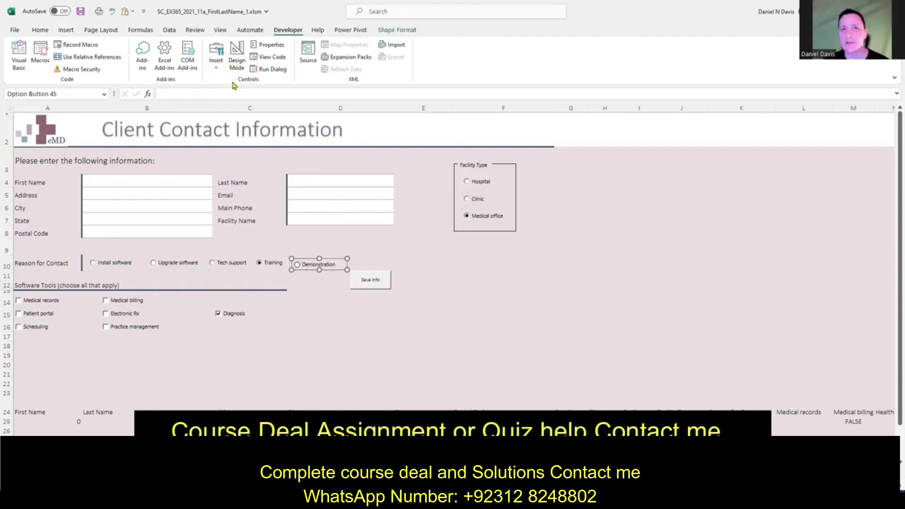
click(316, 294)
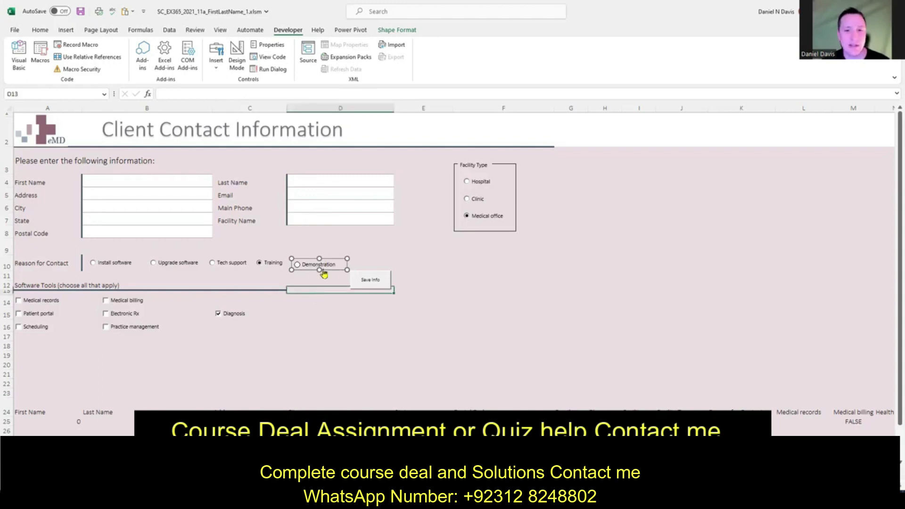
Format the Demonstration option button with cell link $K$26 and 3-D shading.
right_click(325, 267)
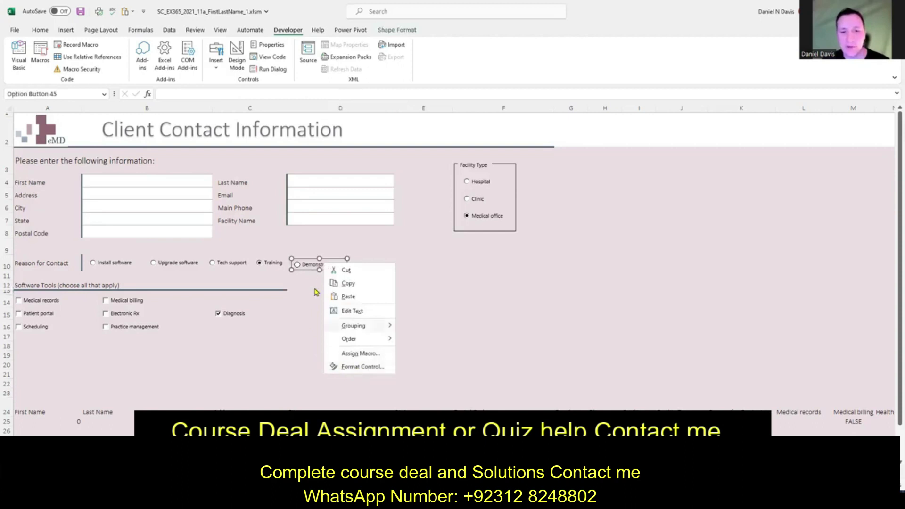
click(371, 368)
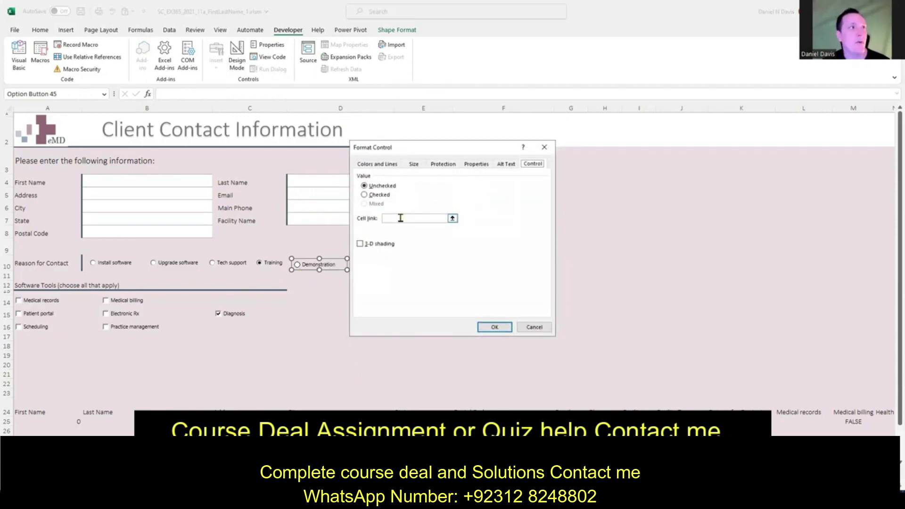
click(412, 219)
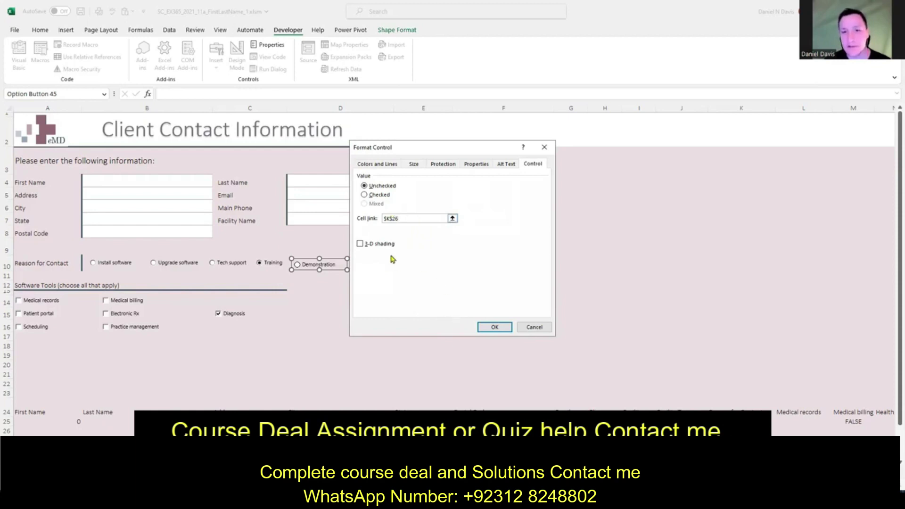
click(361, 244)
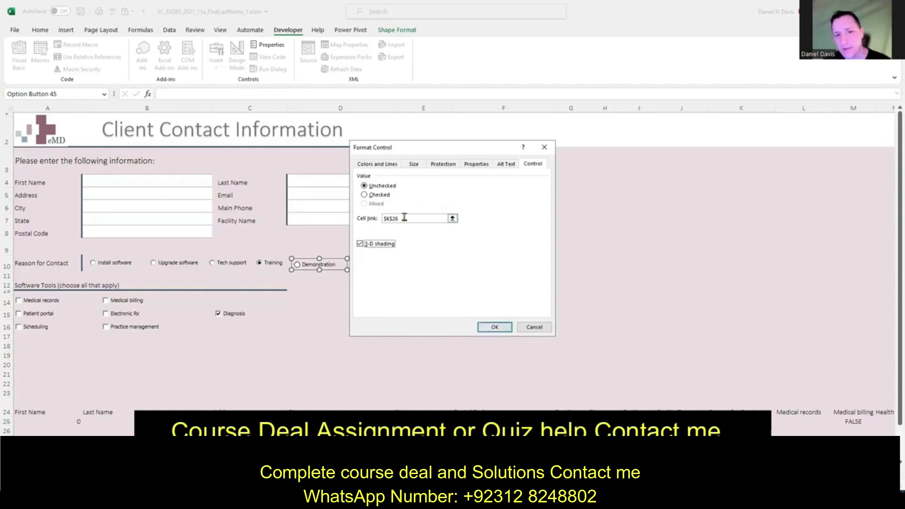
click(492, 326)
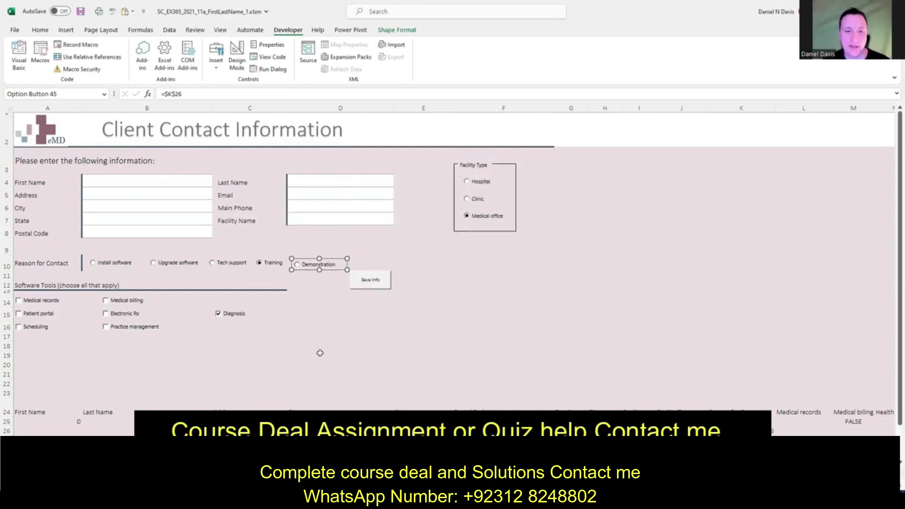
key(Escape)
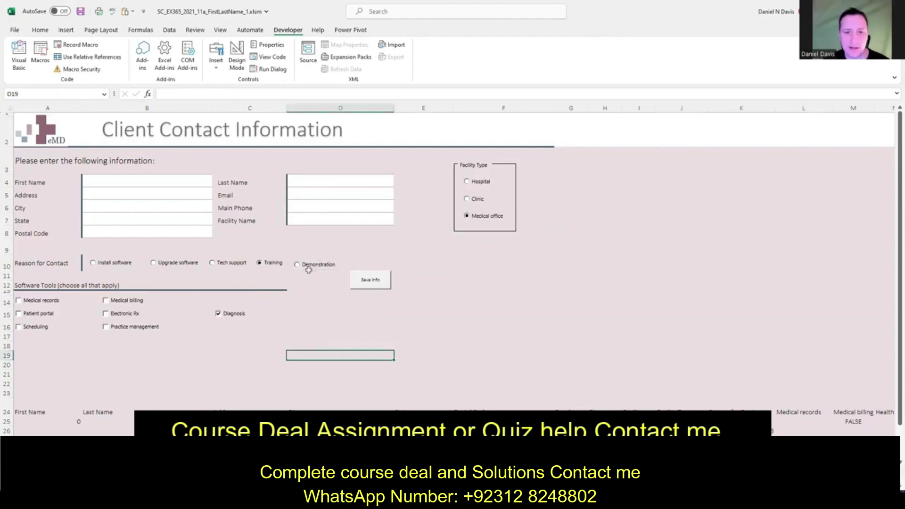
Align the Demonstration and Training option buttons along their top edges.
ctrl+click(315, 269)
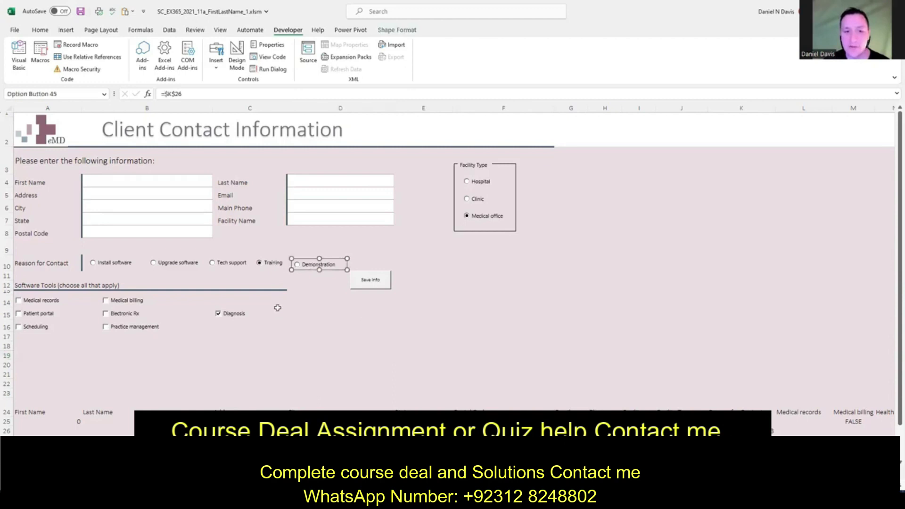
ctrl+click(266, 263)
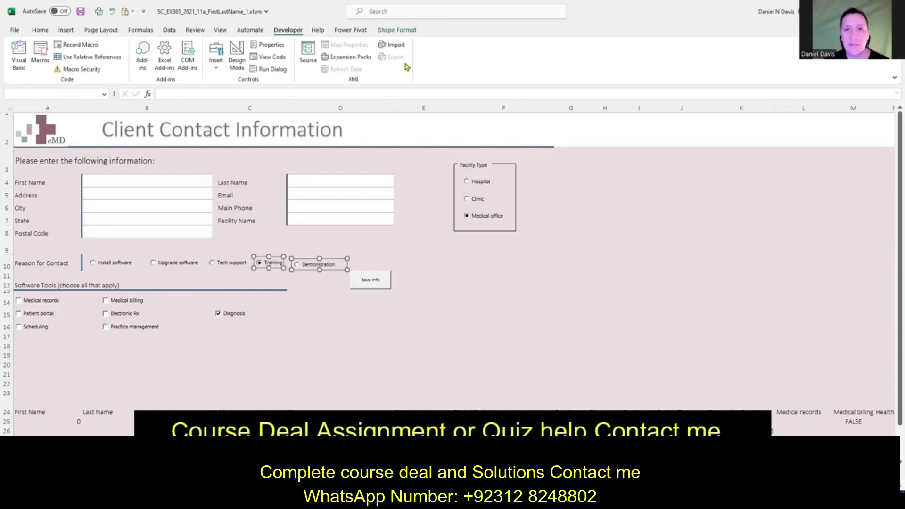
click(399, 29)
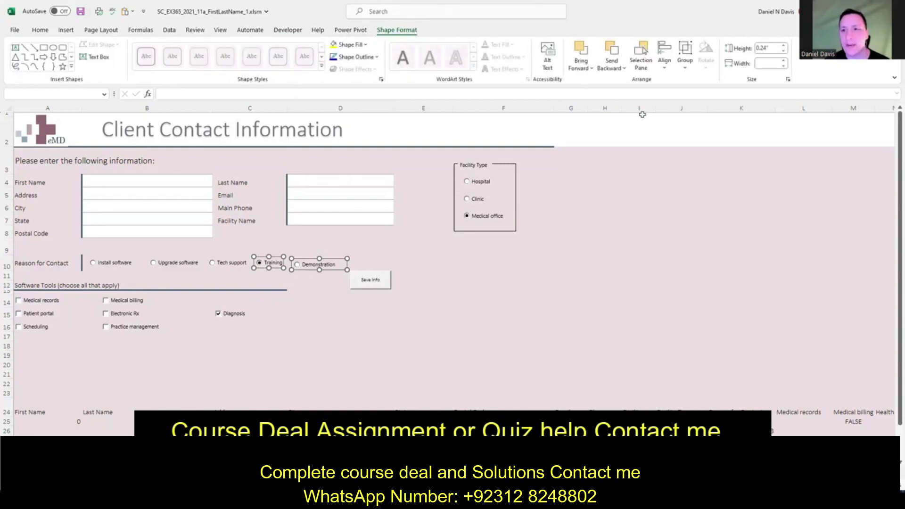
click(664, 63)
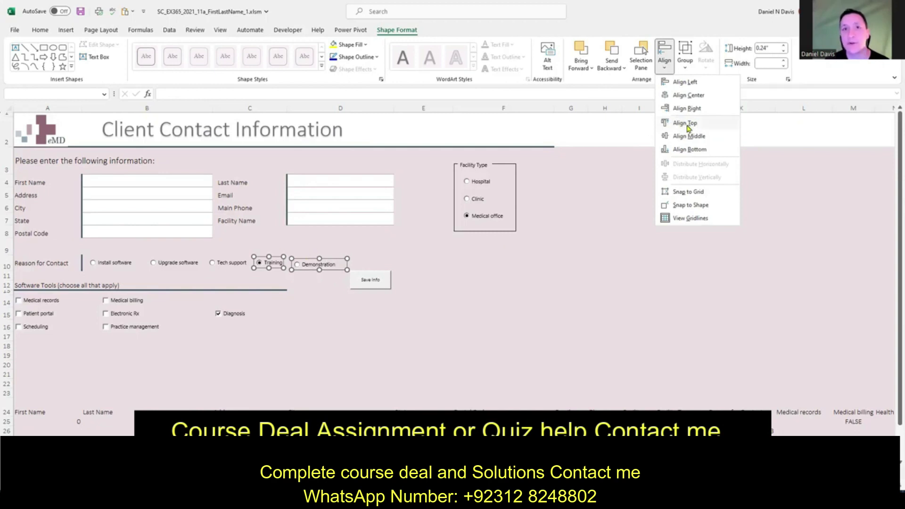
key(Escape)
key(Escape)
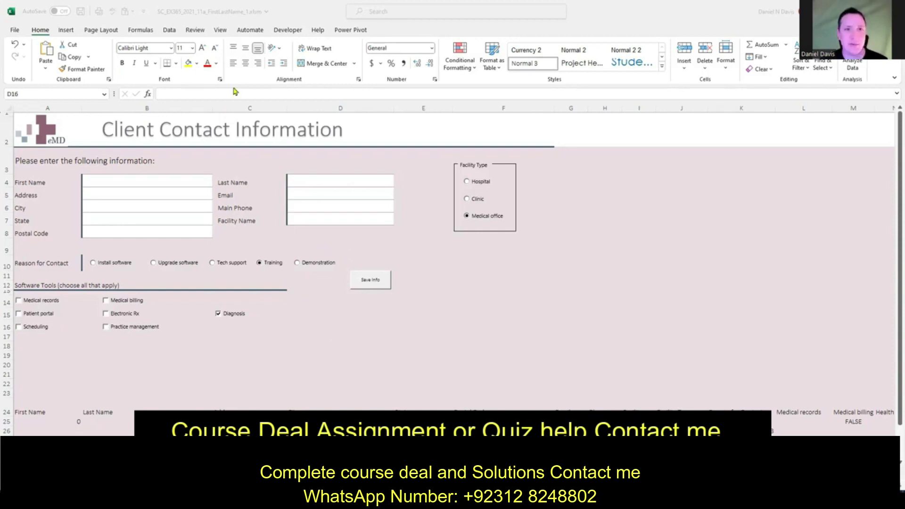
Insert a check box form control directly above the Diagnosis check box in the Software Tools section.
click(286, 30)
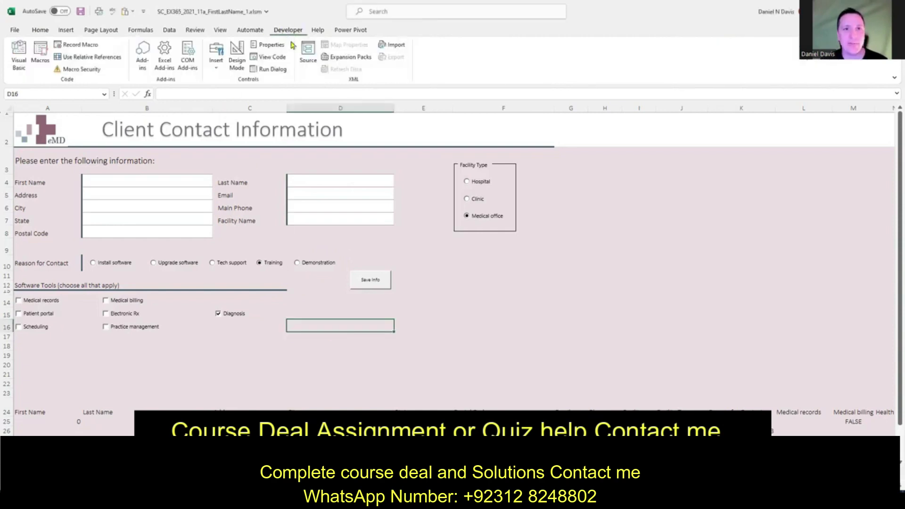
click(213, 62)
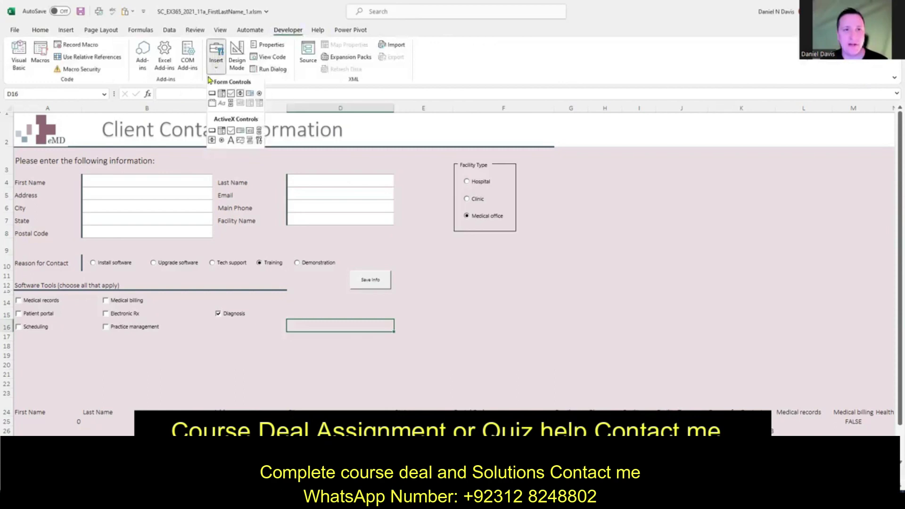
click(214, 66)
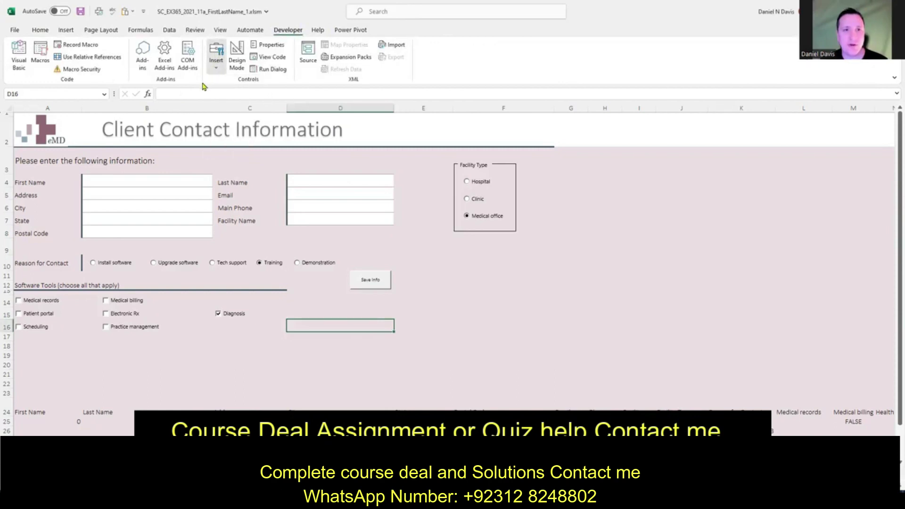
click(216, 67)
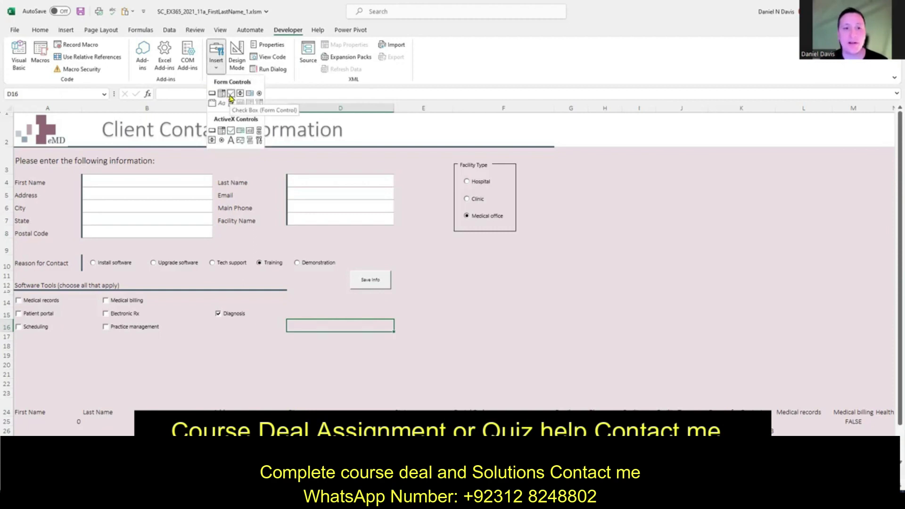
click(230, 93)
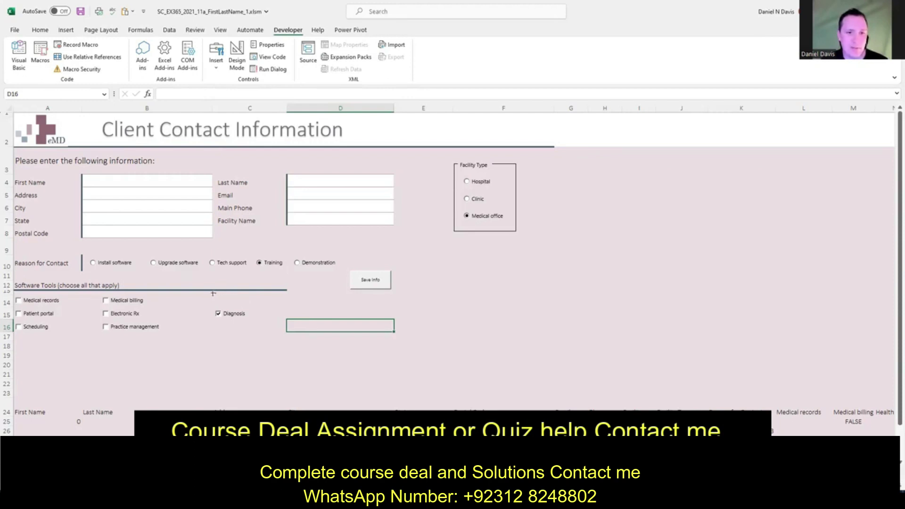
drag(214, 294, 261, 300)
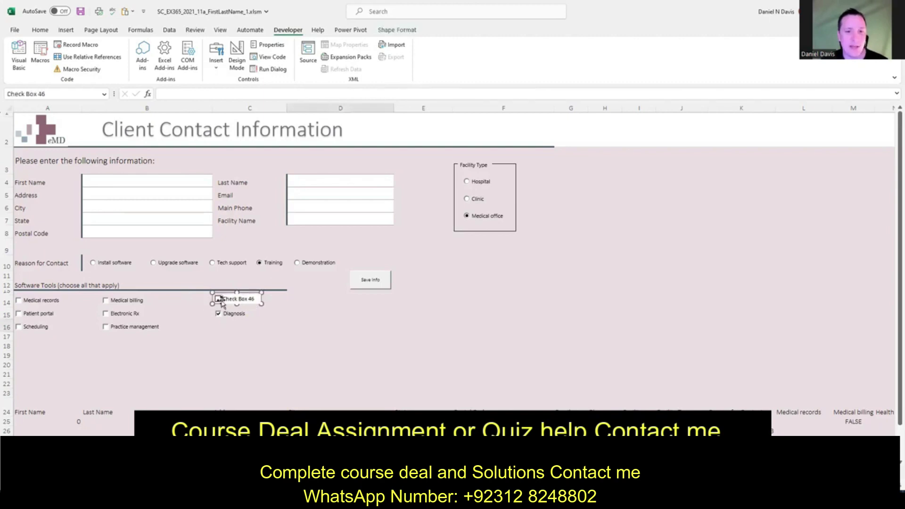
Replace the new check box's default label with Health tracking.
click(230, 298)
key(ctrl+a)
key(BackSpace)
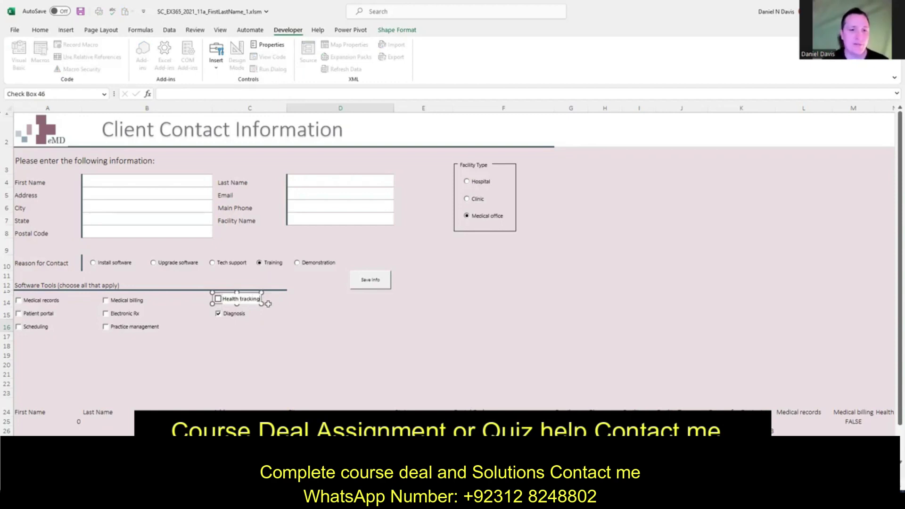
click(267, 304)
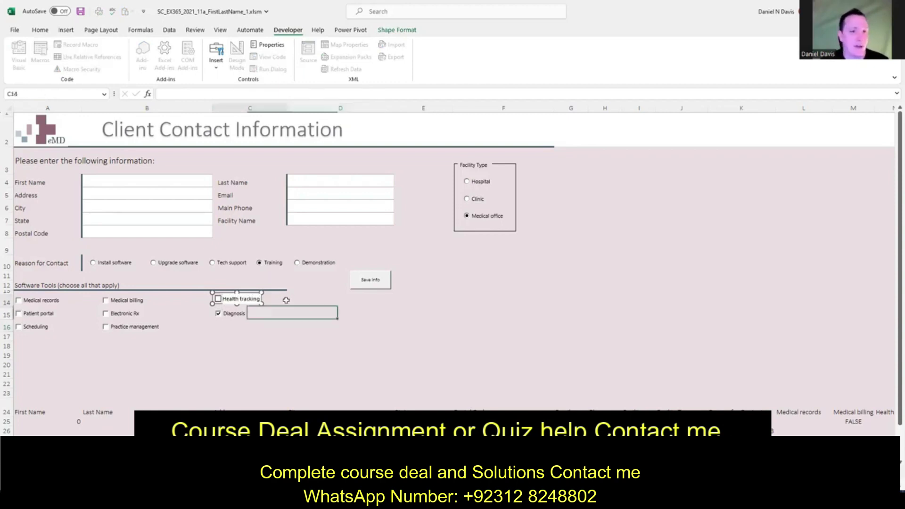
Format the Health tracking check box with cell link $N$25 and 3-D shading, leaving its value unchecked.
right_click(238, 302)
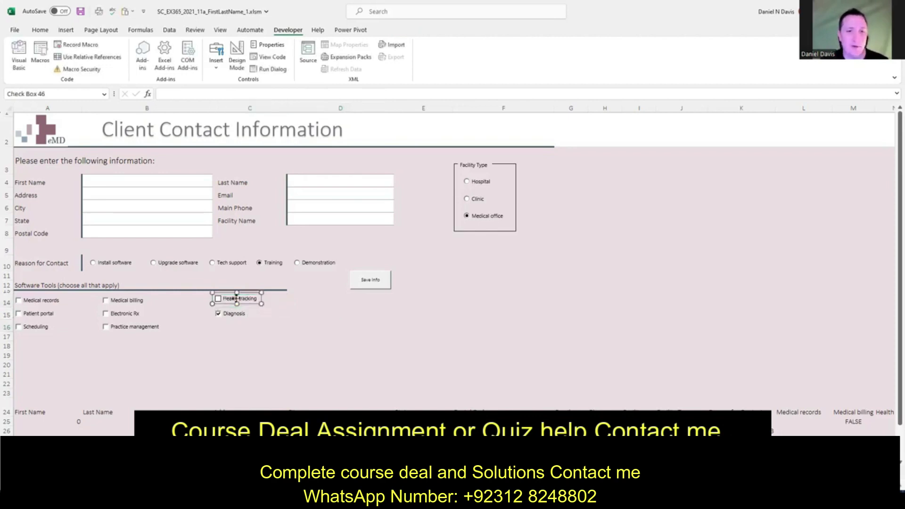
click(267, 403)
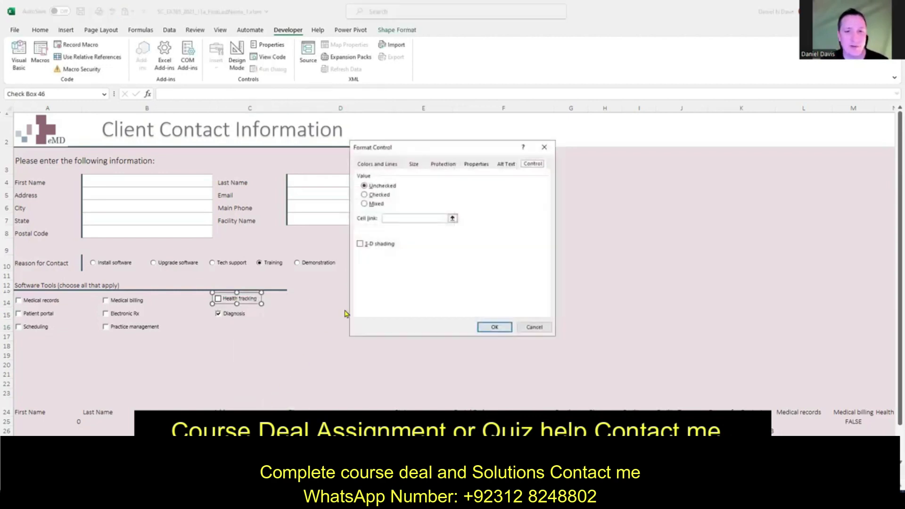
click(405, 218)
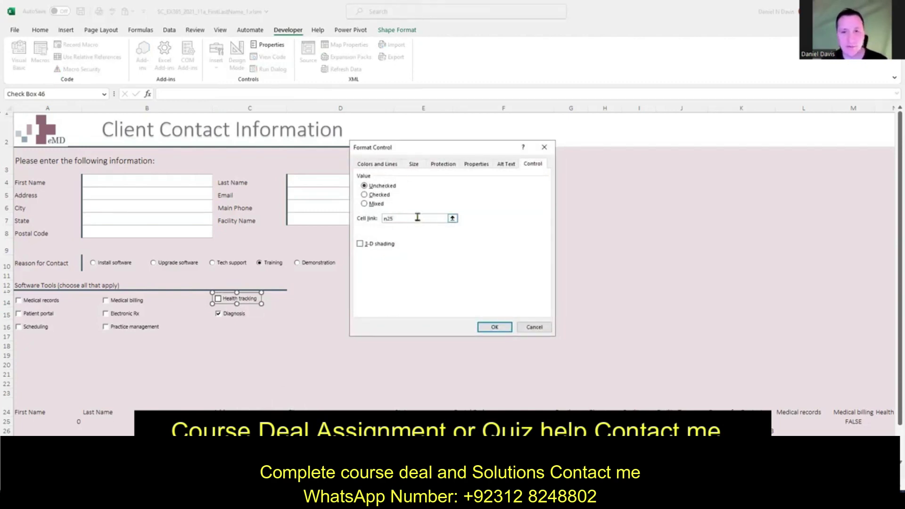
key(F4)
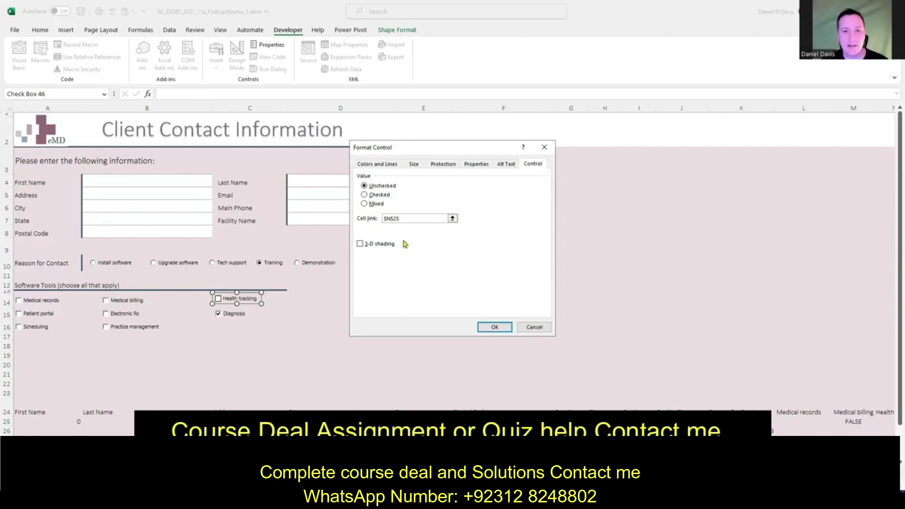
click(361, 244)
click(494, 330)
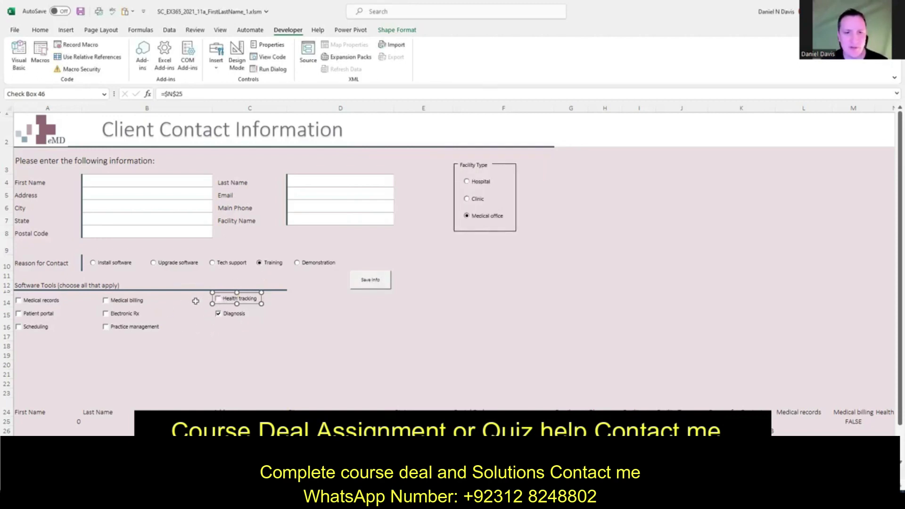
Align the Health tracking and Medical billing check boxes along their bottom edges, and deselect them.
ctrl+click(130, 304)
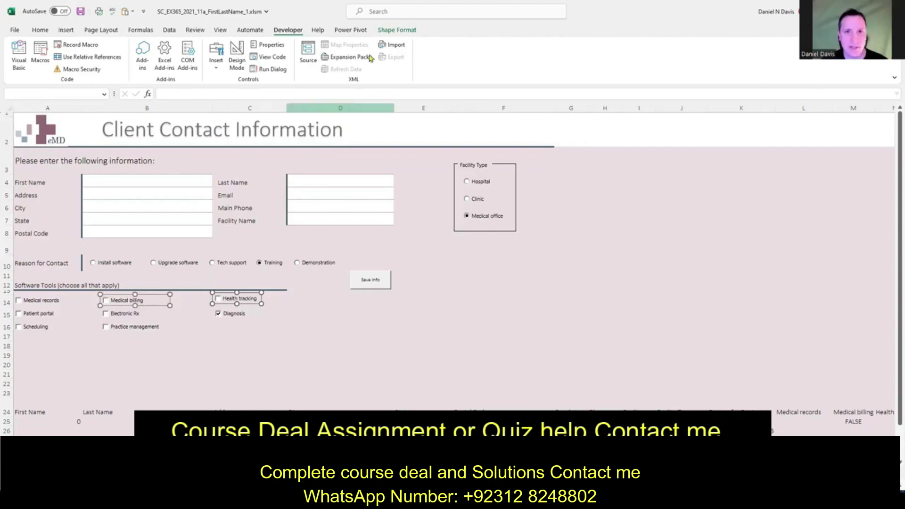
click(396, 32)
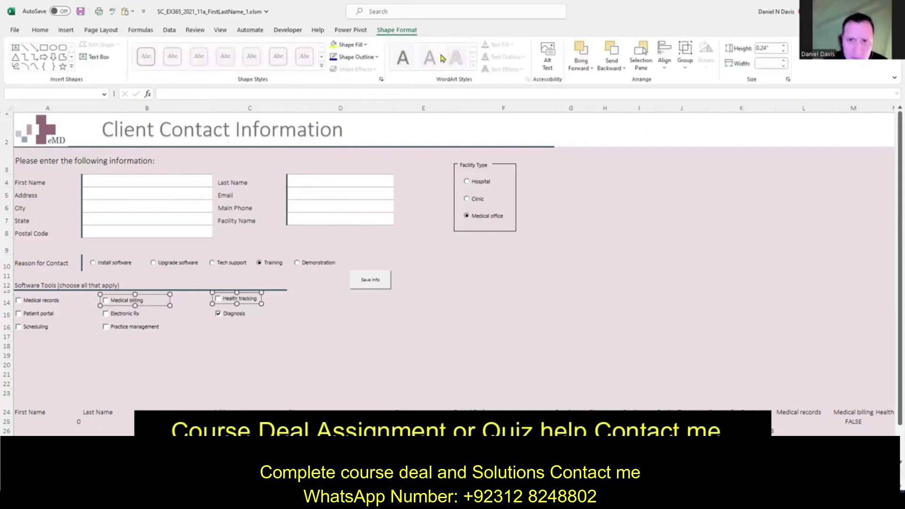
click(673, 66)
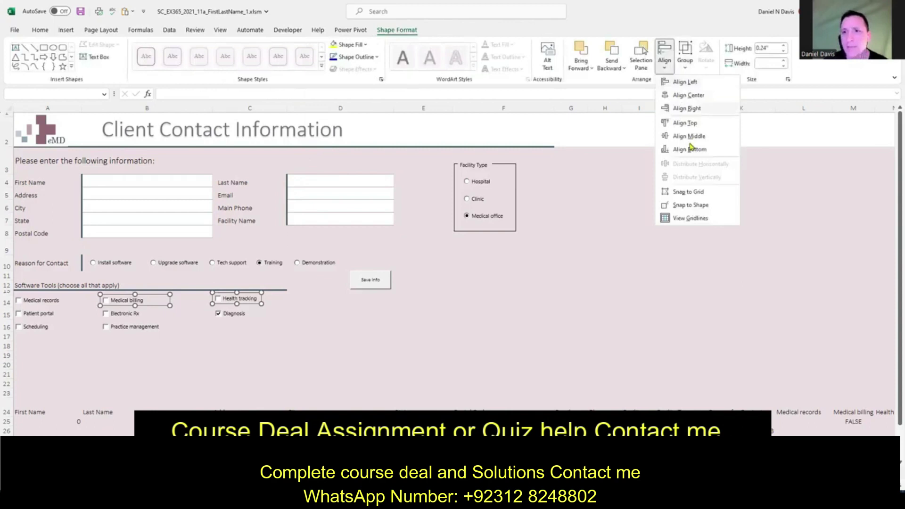
click(693, 149)
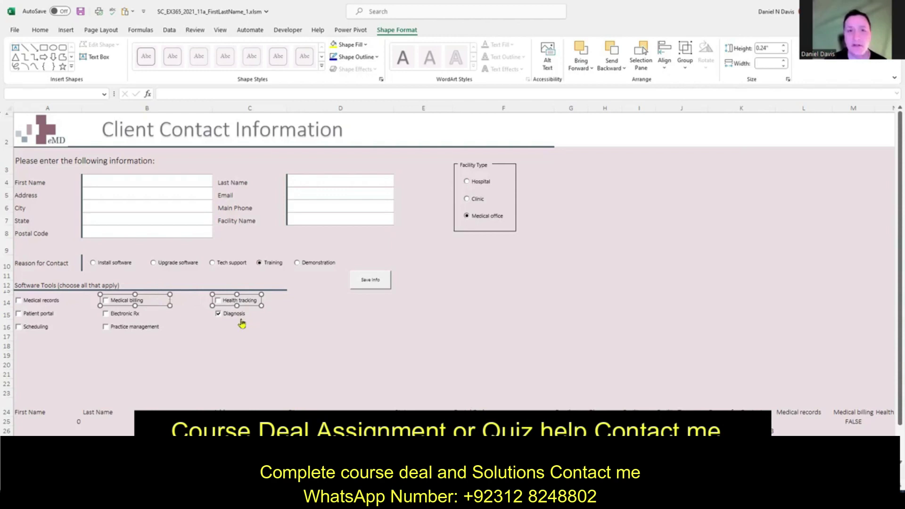
key(Escape)
Check the Health tracking box and leave its control deselected.
click(232, 303)
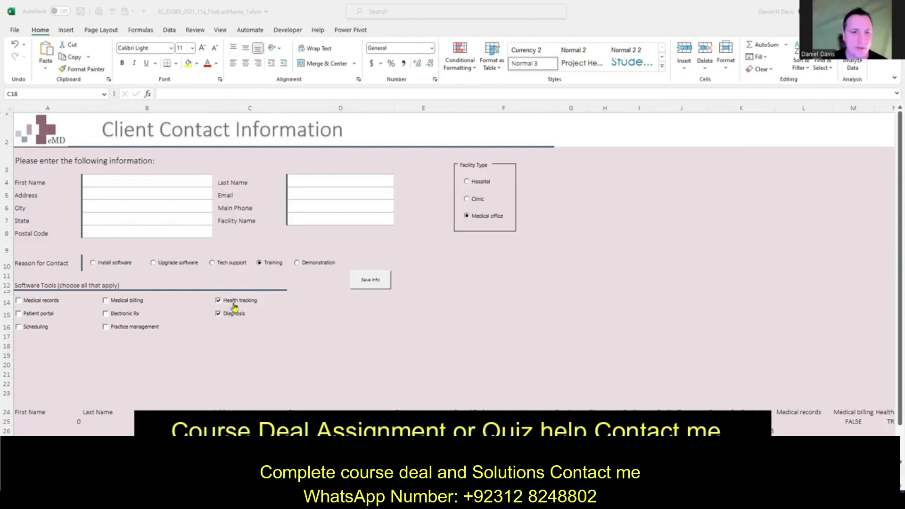
ctrl+click(233, 301)
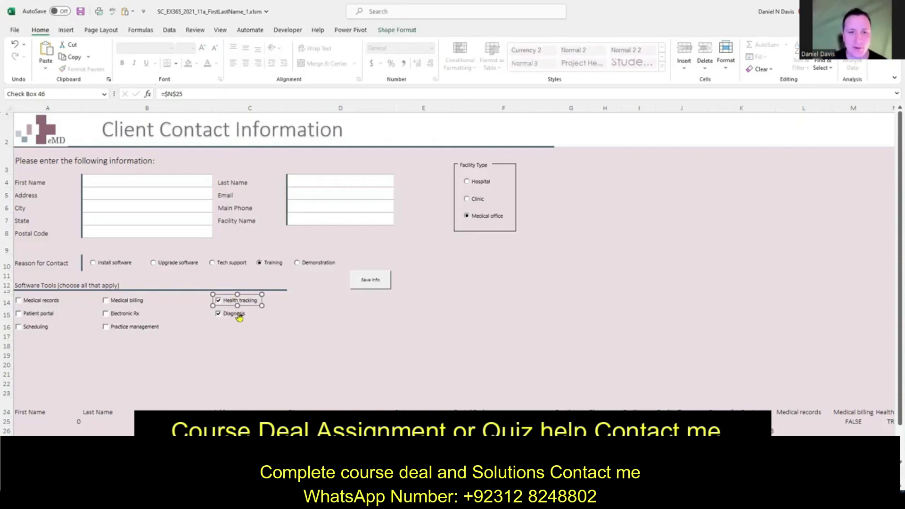
click(230, 380)
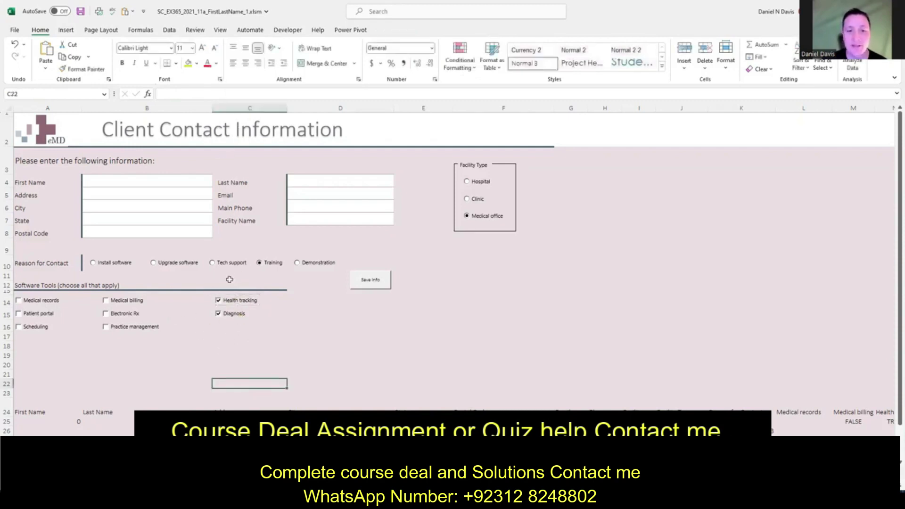